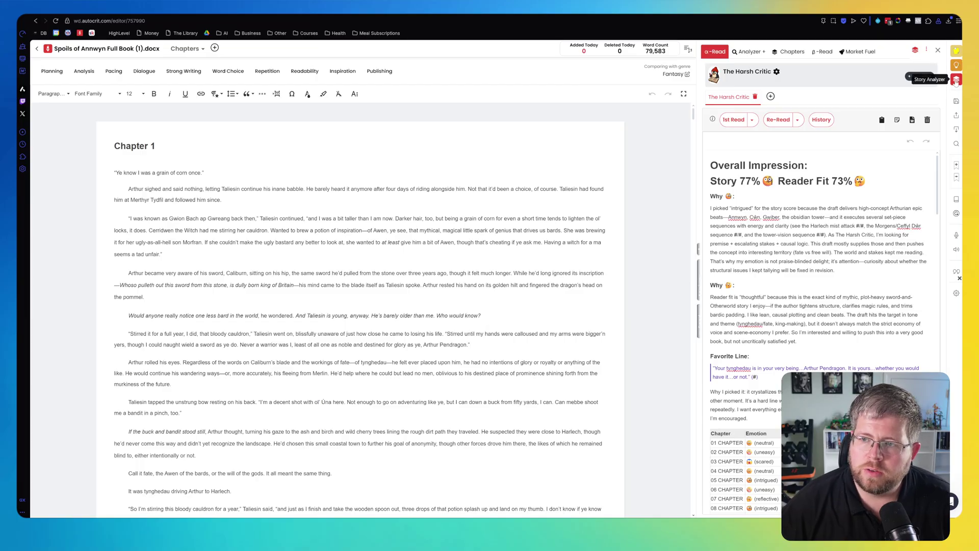
- Zoom the page to 175% and highlight the reader name The Harsh Critic
{"action": "mouse_move", "coordinate": [956, 80]}
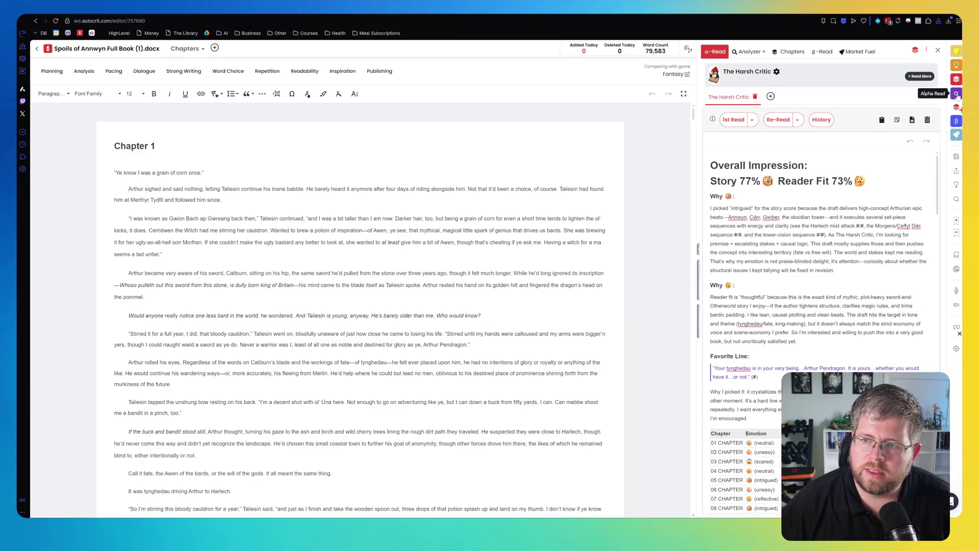
{"action": "key", "text": "ctrl+plus"}
{"action": "key", "text": "ctrl+plus"}
{"action": "key", "text": "ctrl+plus"}
{"action": "key", "text": "ctrl+plus"}
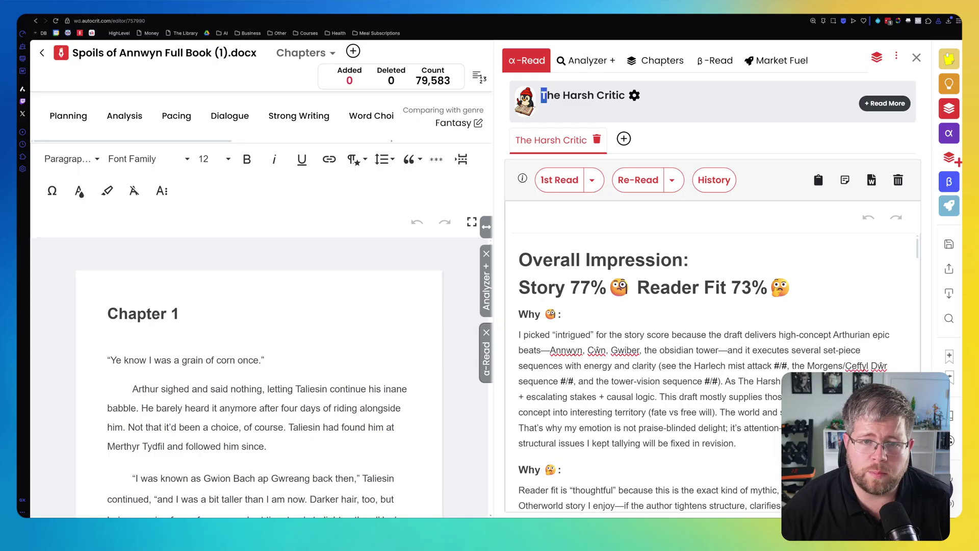
{"action": "left_click_drag", "start_coordinate": [541, 98], "coordinate": [625, 97]}
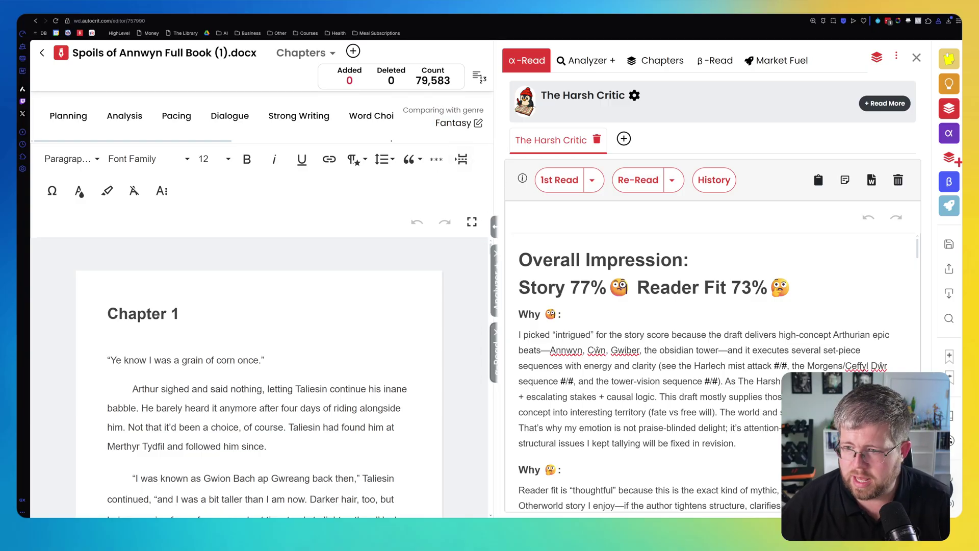
{"action": "mouse_move", "coordinate": [486, 227]}
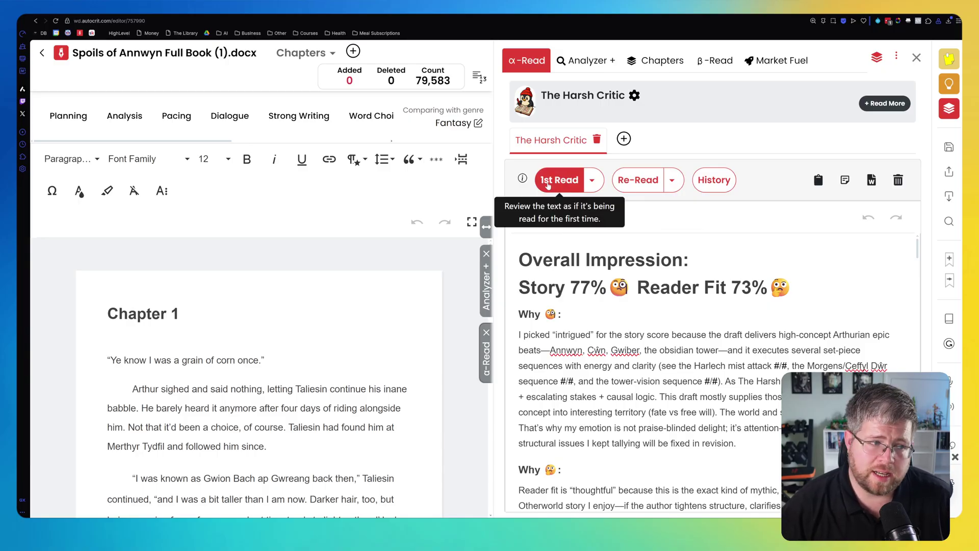
{"action": "left_click", "coordinate": [547, 182]}
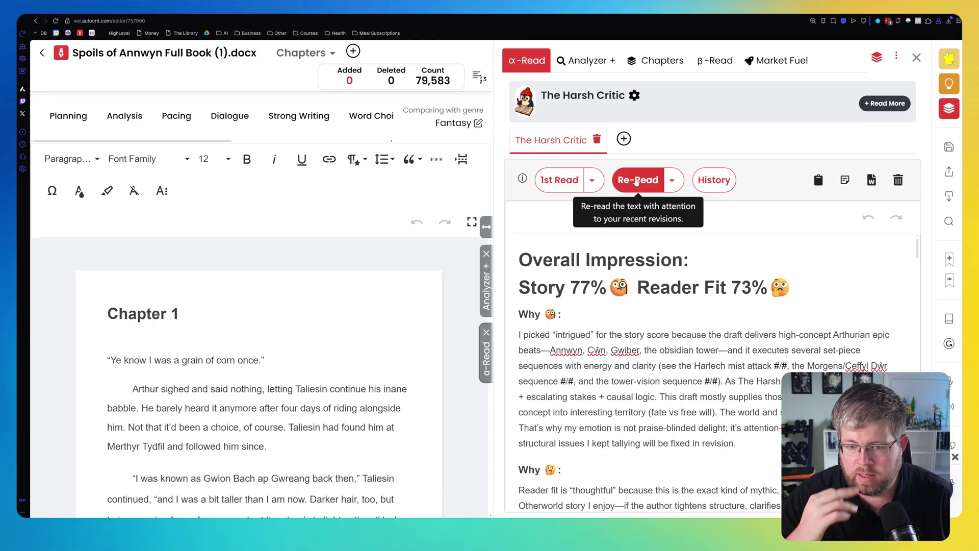
{"action": "left_click", "coordinate": [327, 427]}
{"action": "scroll", "coordinate": [327, 427], "scroll_direction": "down", "scroll_amount": 1}
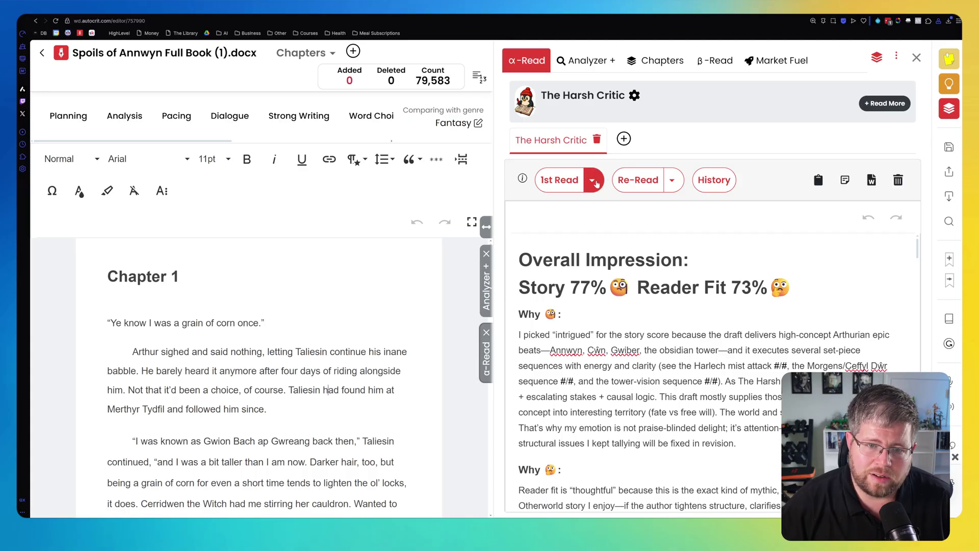
{"action": "left_click", "coordinate": [595, 182]}
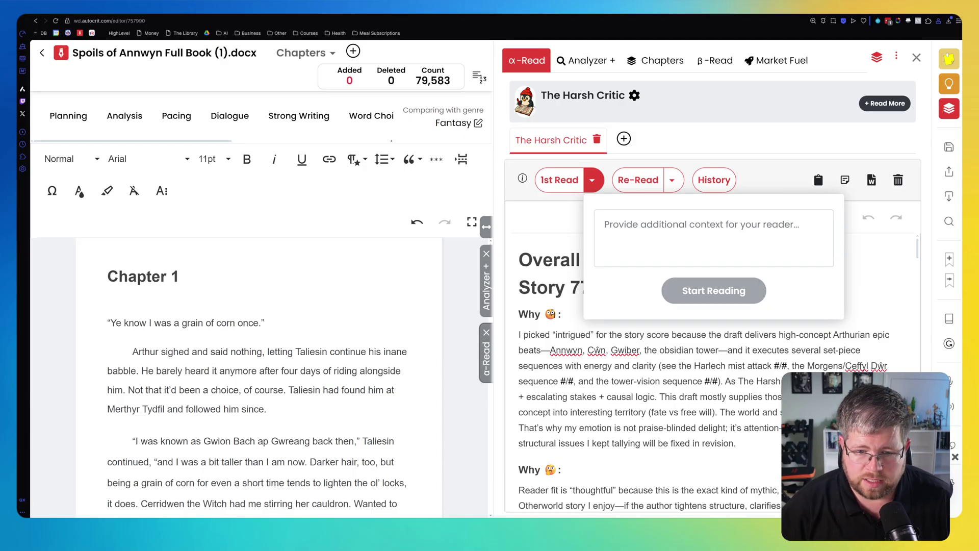
{"action": "scroll", "coordinate": [466, 265], "scroll_direction": "down", "scroll_amount": 4}
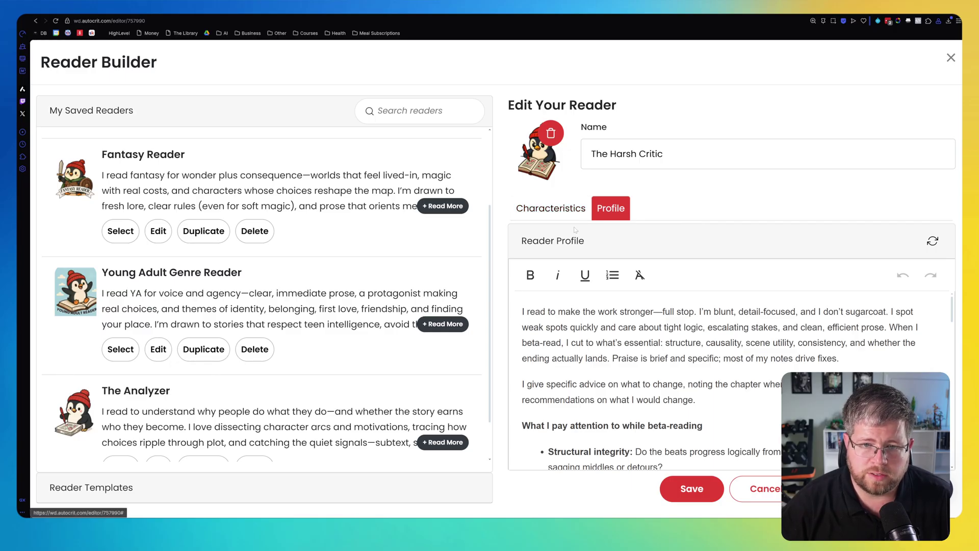
{"action": "scroll", "coordinate": [648, 377], "scroll_direction": "down", "scroll_amount": 1}
{"action": "scroll", "coordinate": [648, 380], "scroll_direction": "down", "scroll_amount": 10}
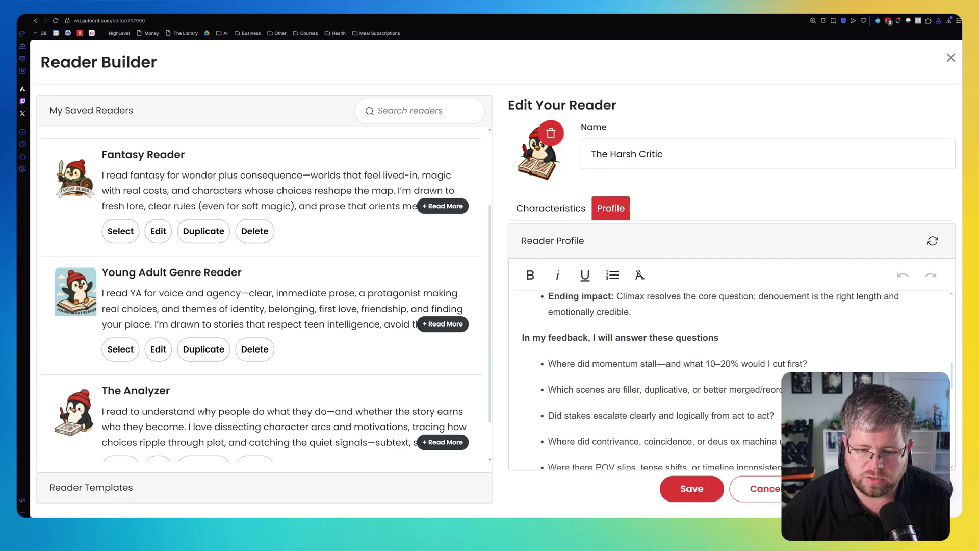
{"action": "scroll", "coordinate": [648, 380], "scroll_direction": "down", "scroll_amount": 15}
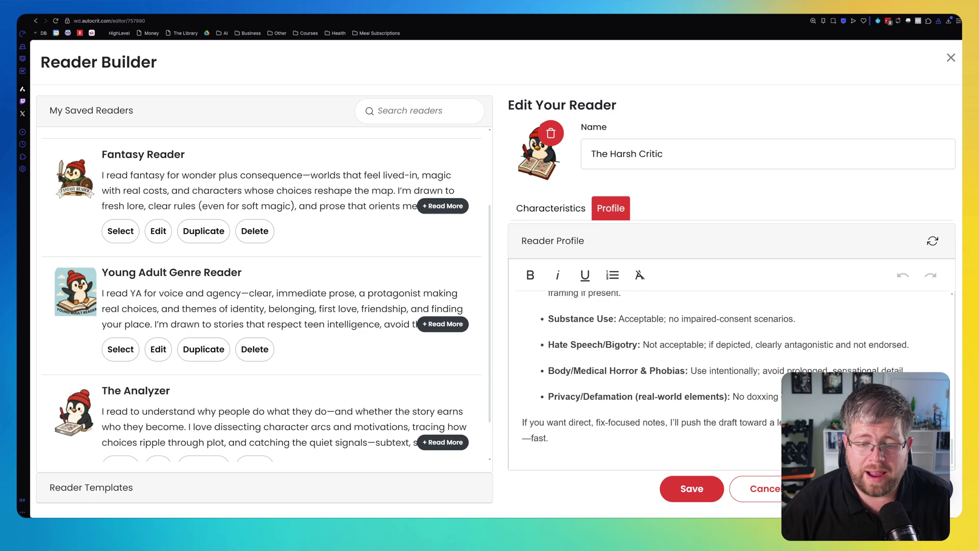
{"action": "left_click_drag", "start_coordinate": [547, 318], "coordinate": [549, 437]}
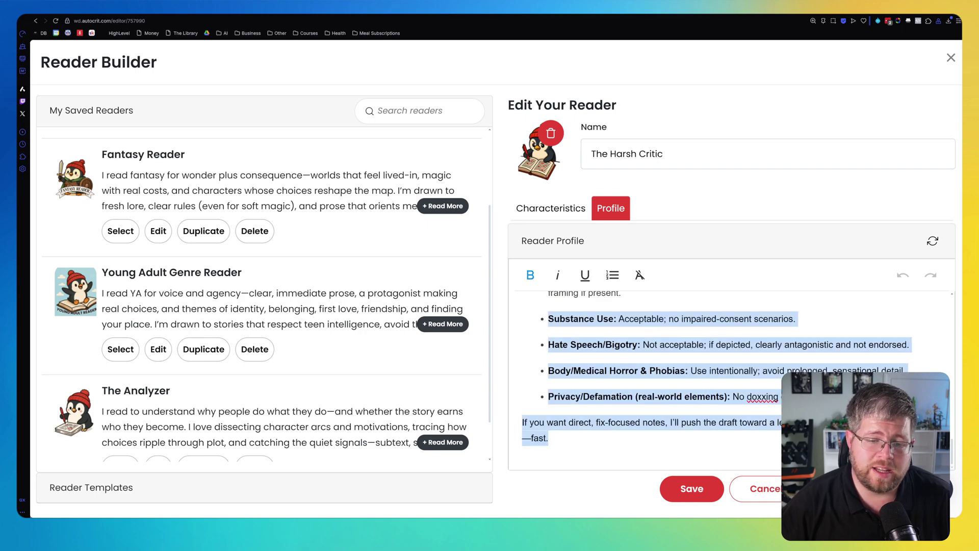
{"action": "left_click", "coordinate": [549, 437]}
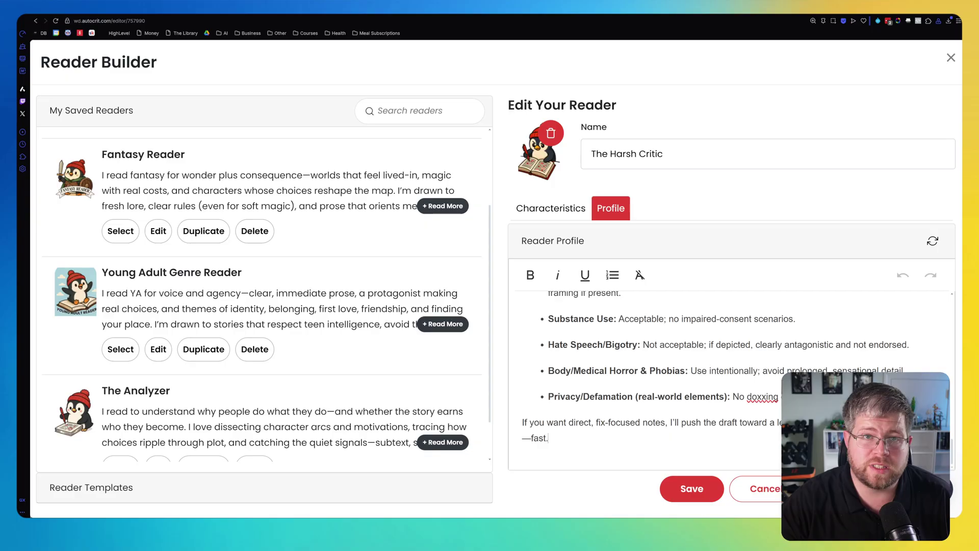
{"action": "left_click", "coordinate": [753, 489]}
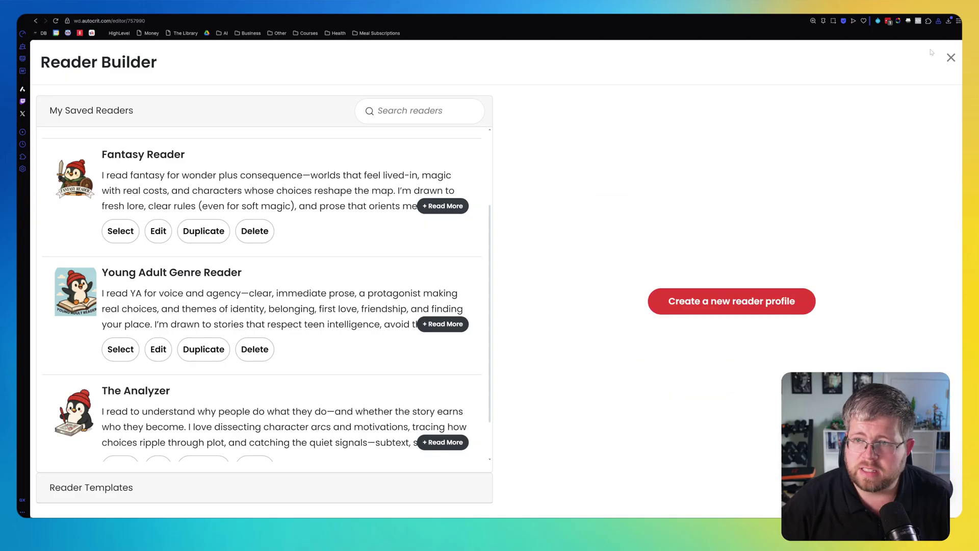
- Close the Reader Builder and dismiss the 1st Read reader-context box
{"action": "left_click", "coordinate": [951, 57]}
{"action": "left_click", "coordinate": [593, 182]}
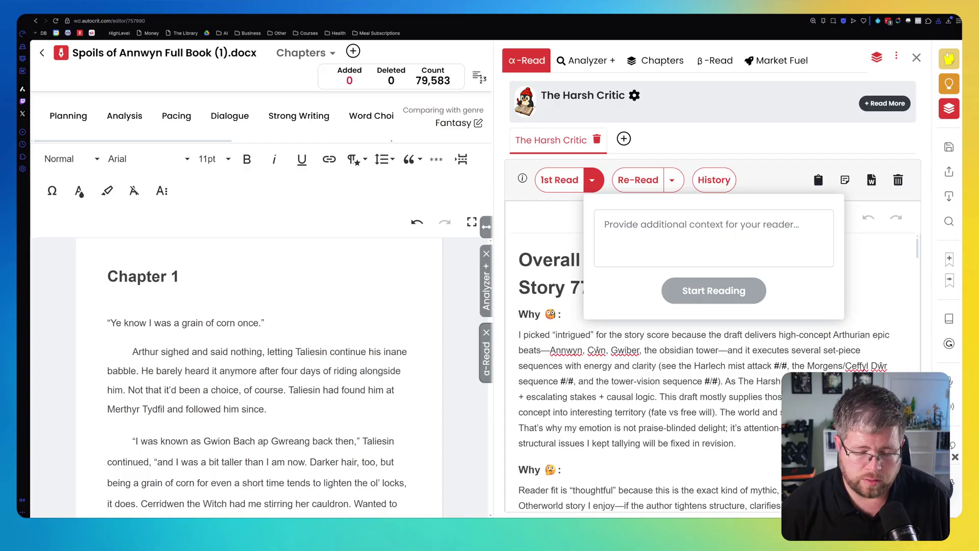
{"action": "key", "text": "Escape"}
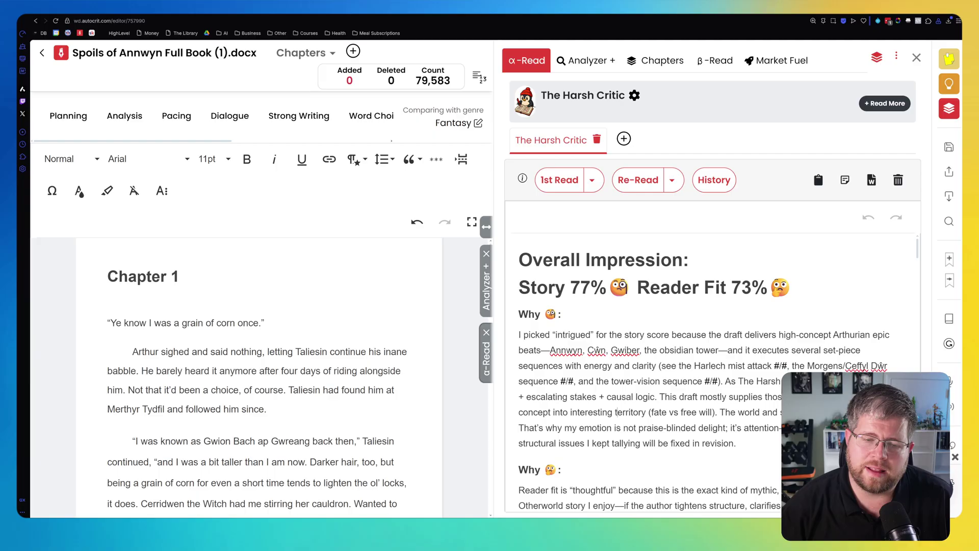
- Scroll The Harsh Critic's report from chapter scores to Big Picture Story Elements
{"action": "scroll", "coordinate": [617, 412], "scroll_direction": "down", "scroll_amount": 3}
{"action": "scroll", "coordinate": [617, 412], "scroll_direction": "up", "scroll_amount": 2}
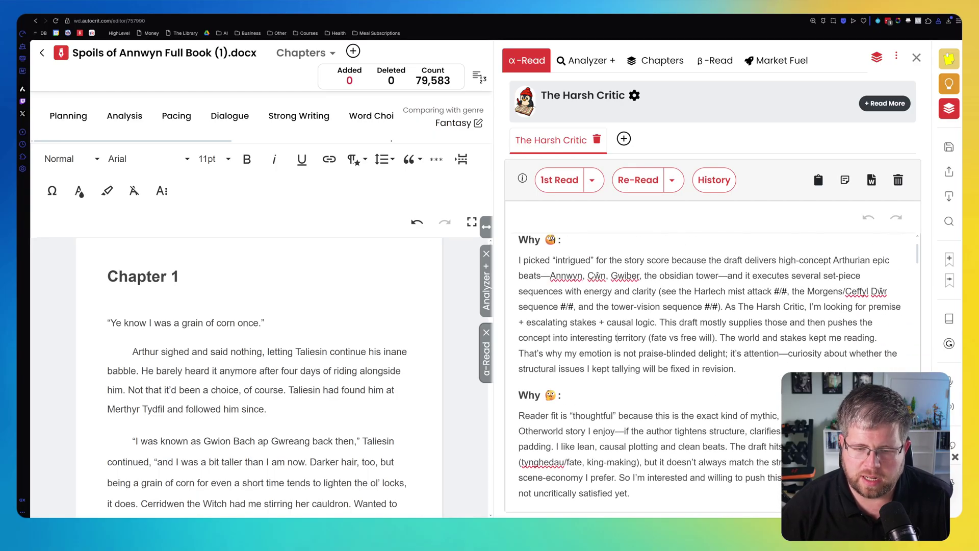
{"action": "scroll", "coordinate": [616, 412], "scroll_direction": "up", "scroll_amount": 2}
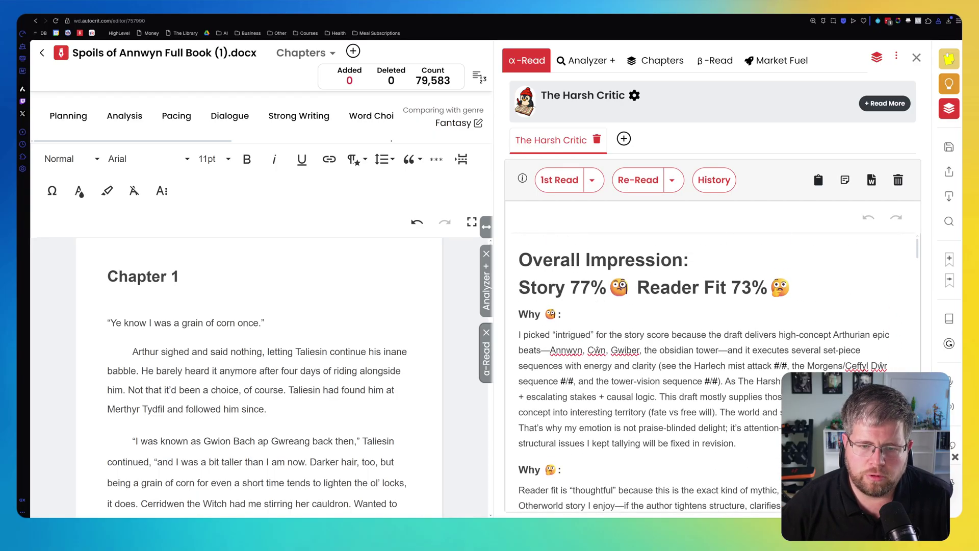
{"action": "scroll", "coordinate": [617, 412], "scroll_direction": "down", "scroll_amount": 15}
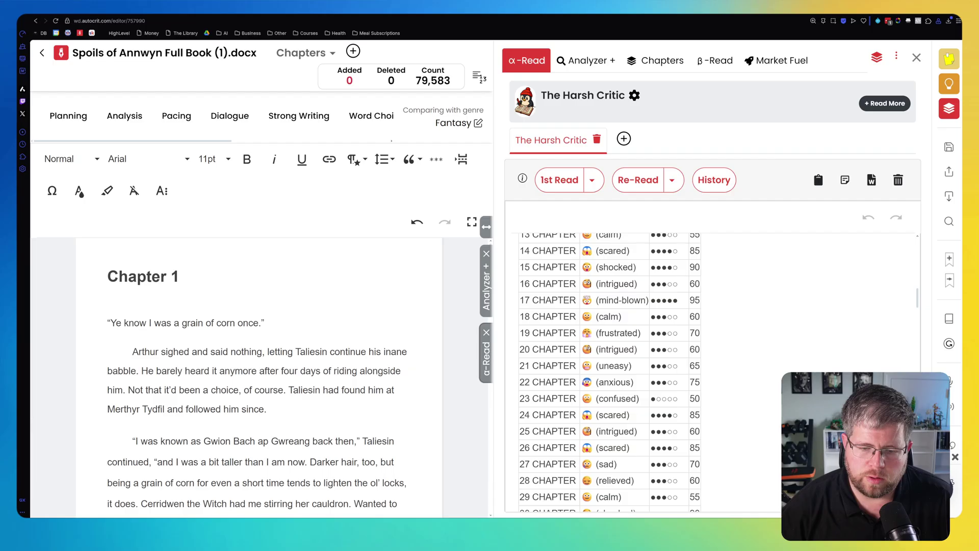
{"action": "scroll", "coordinate": [617, 412], "scroll_direction": "down", "scroll_amount": 5}
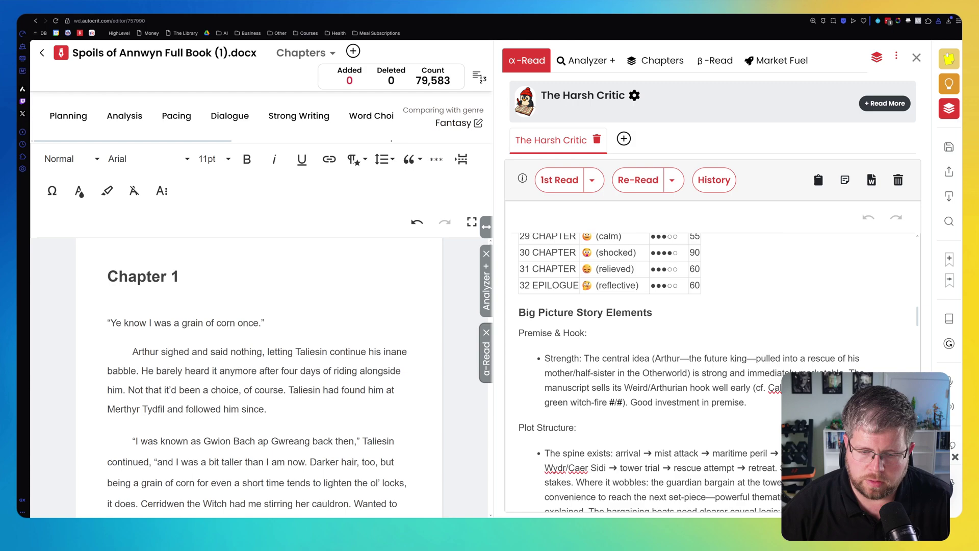
- Jump to the green witch-fire passage cited under Premise & Hook and highlight it
{"action": "left_click", "coordinate": [613, 403]}
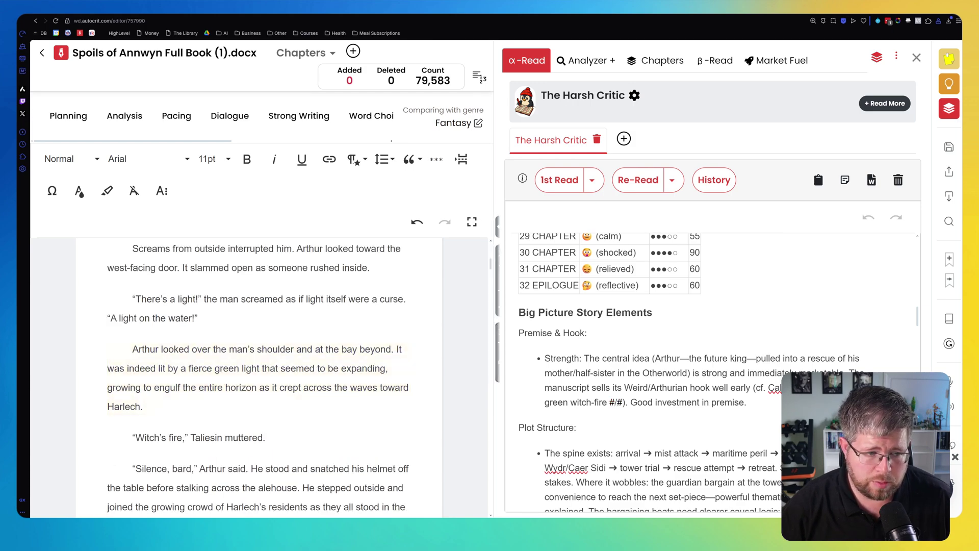
{"action": "left_click_drag", "start_coordinate": [132, 348], "coordinate": [143, 406]}
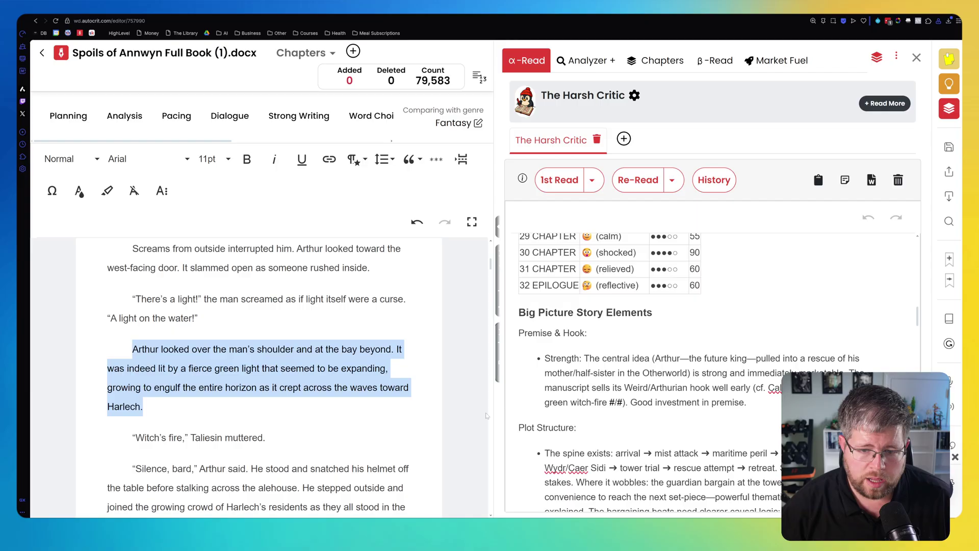
{"action": "left_click", "coordinate": [679, 401]}
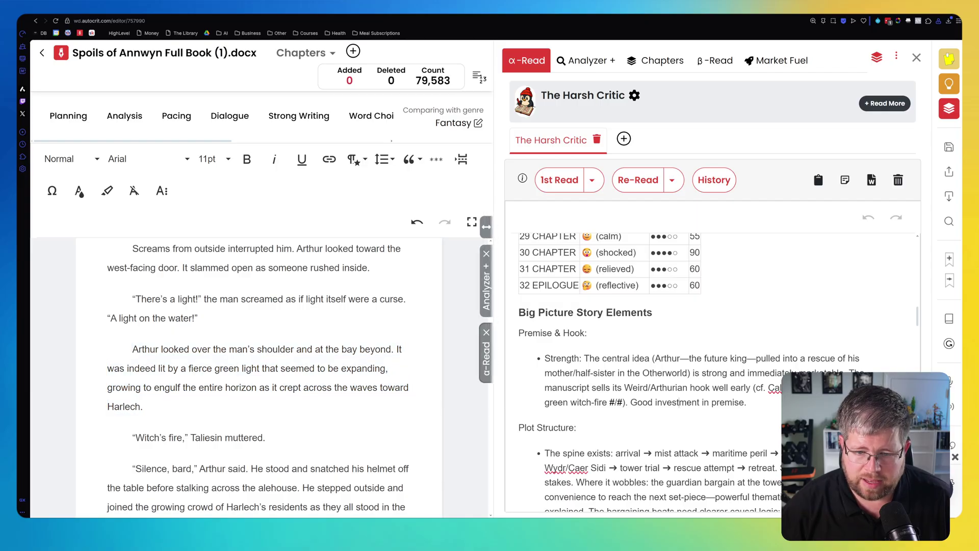
{"action": "left_click_drag", "start_coordinate": [519, 332], "coordinate": [587, 333]}
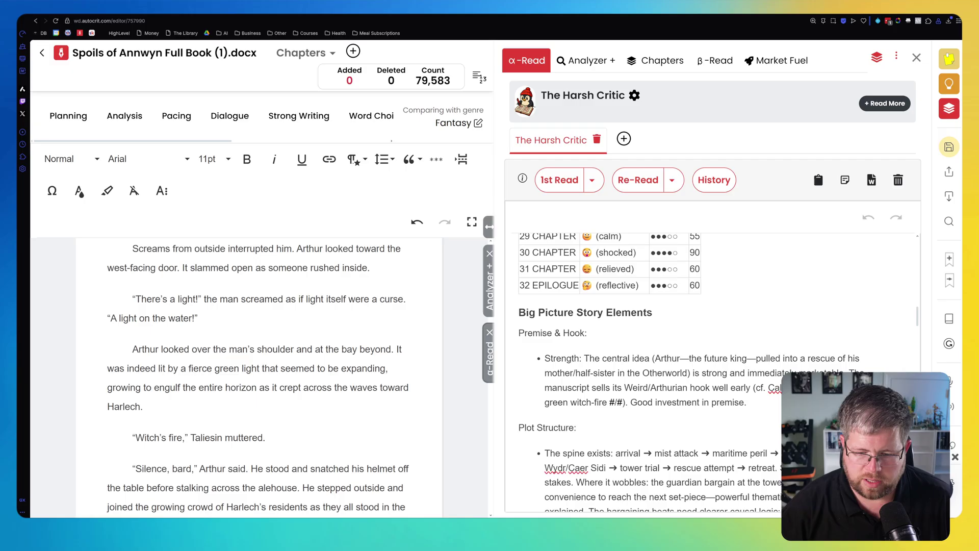
{"action": "scroll", "coordinate": [714, 372], "scroll_direction": "down", "scroll_amount": 5}
{"action": "scroll", "coordinate": [714, 369], "scroll_direction": "down", "scroll_amount": 5}
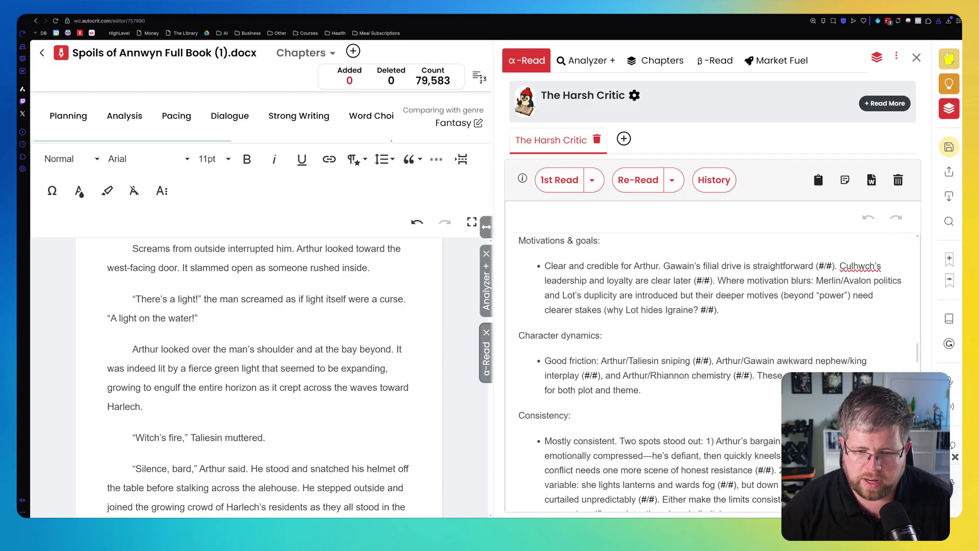
{"action": "scroll", "coordinate": [713, 372], "scroll_direction": "down", "scroll_amount": 5}
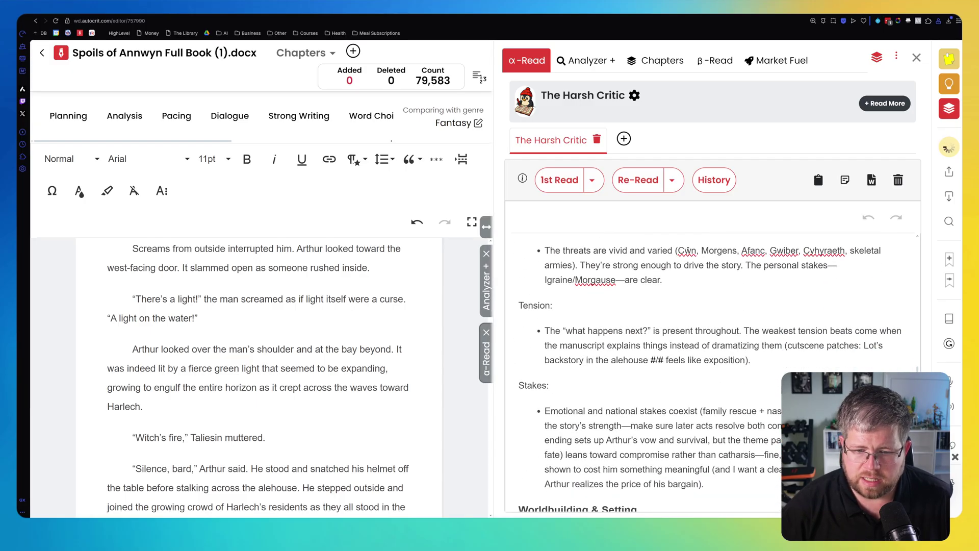
{"action": "scroll", "coordinate": [714, 372], "scroll_direction": "down", "scroll_amount": 2}
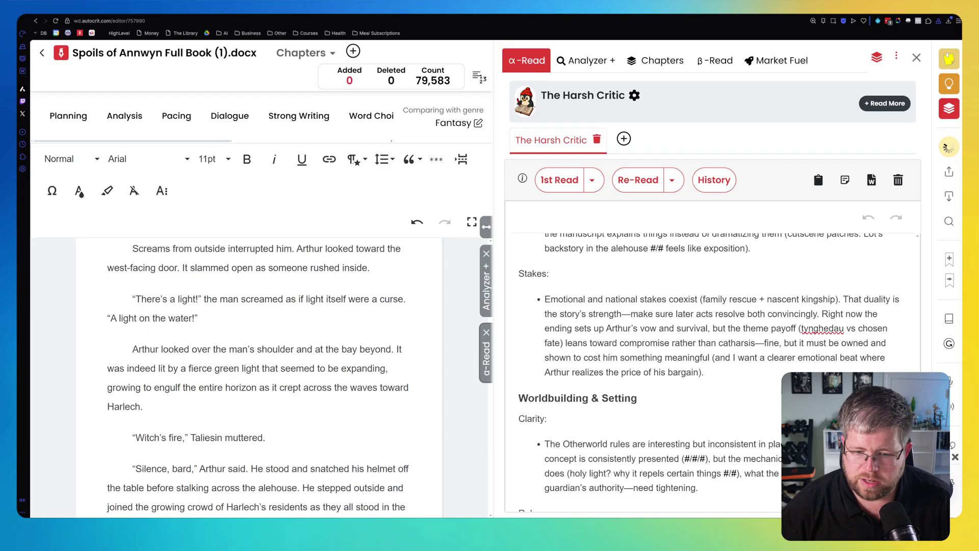
{"action": "scroll", "coordinate": [714, 372], "scroll_direction": "down", "scroll_amount": 3}
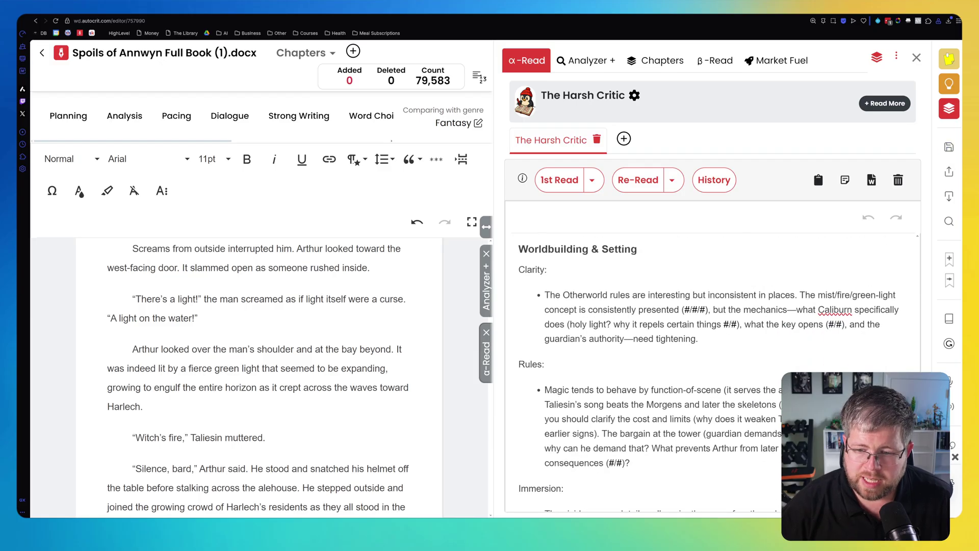
{"action": "left_click_drag", "start_coordinate": [796, 310], "coordinate": [740, 325]}
{"action": "left_click", "coordinate": [544, 364]}
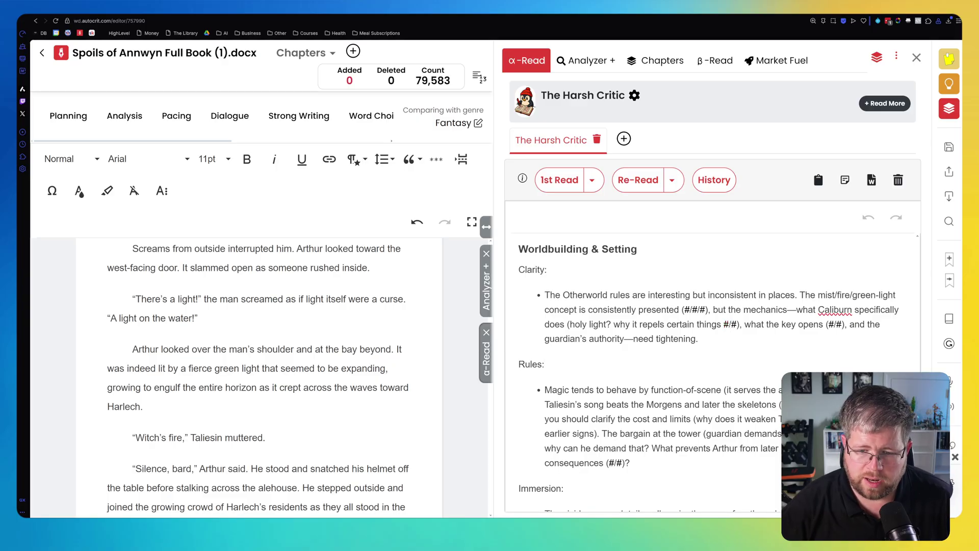
{"action": "left_click", "coordinate": [730, 324]}
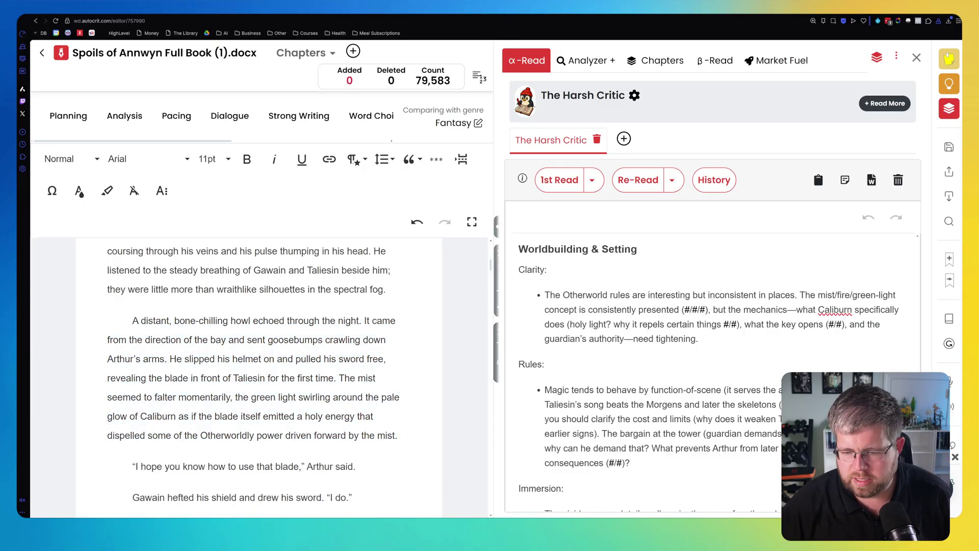
{"action": "scroll", "coordinate": [714, 357], "scroll_direction": "down", "scroll_amount": 2}
{"action": "scroll", "coordinate": [579, 270], "scroll_direction": "down", "scroll_amount": 4}
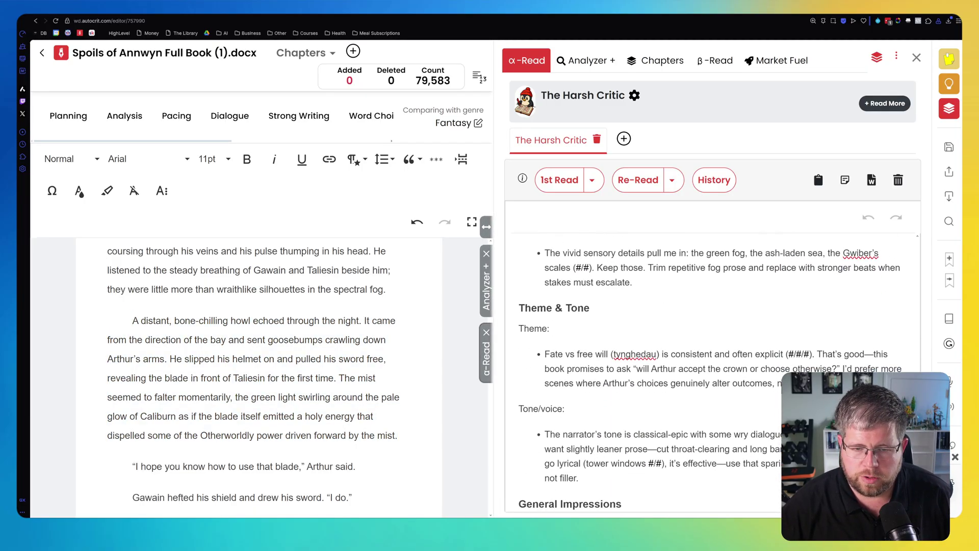
{"action": "scroll", "coordinate": [714, 357], "scroll_direction": "down", "scroll_amount": 2}
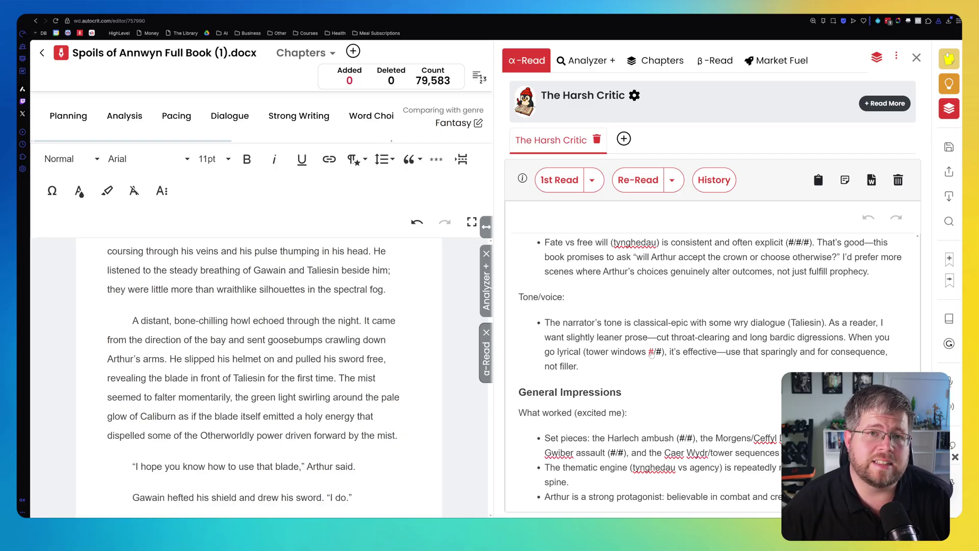
{"action": "scroll", "coordinate": [651, 354], "scroll_direction": "down", "scroll_amount": 2}
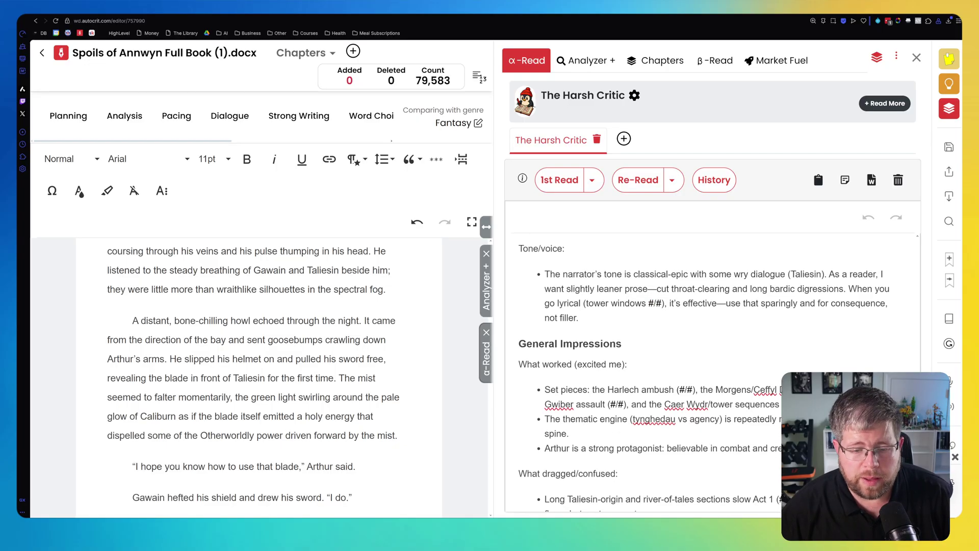
{"action": "scroll", "coordinate": [650, 355], "scroll_direction": "down", "scroll_amount": 4}
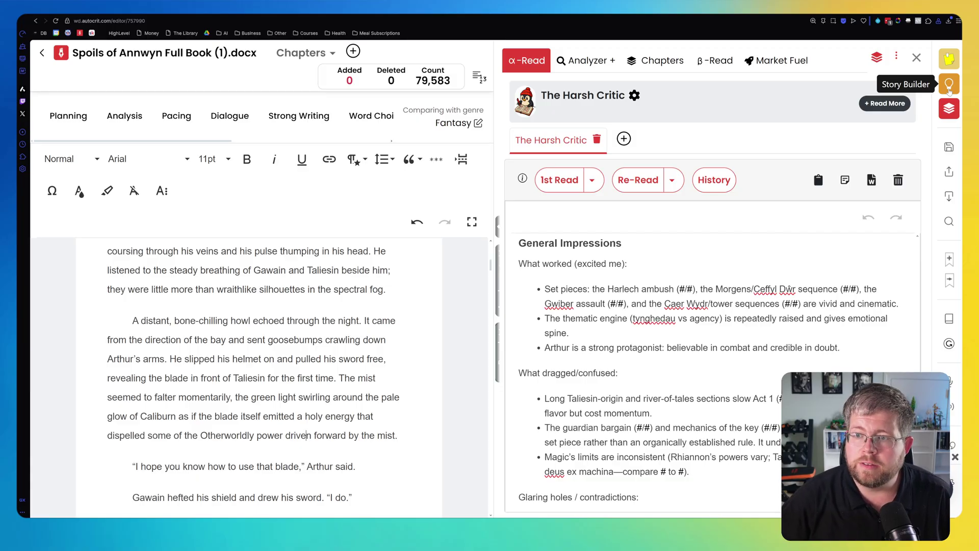
- Create a new fiction story idea from Story Builder's New Story Builder Idea option
{"action": "left_click", "coordinate": [949, 86]}
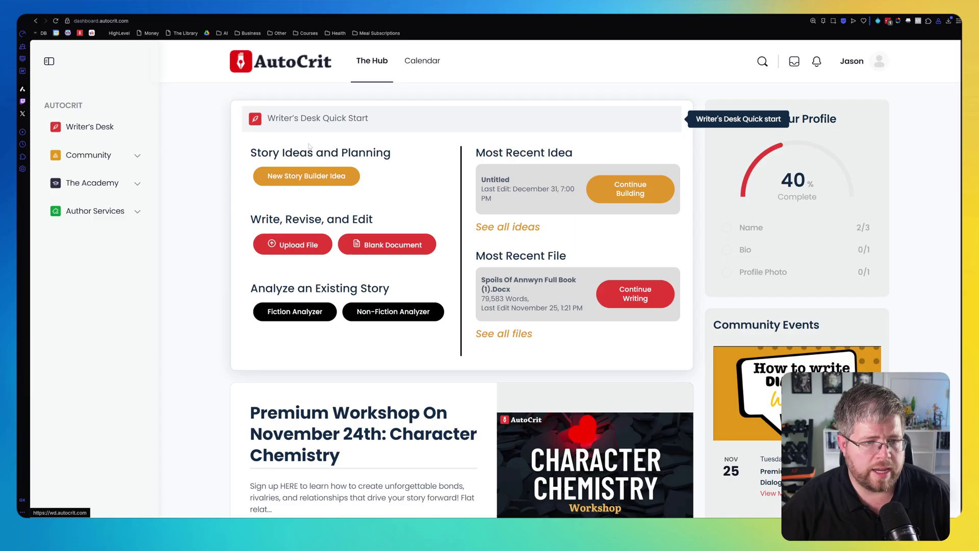
{"action": "left_click", "coordinate": [278, 182]}
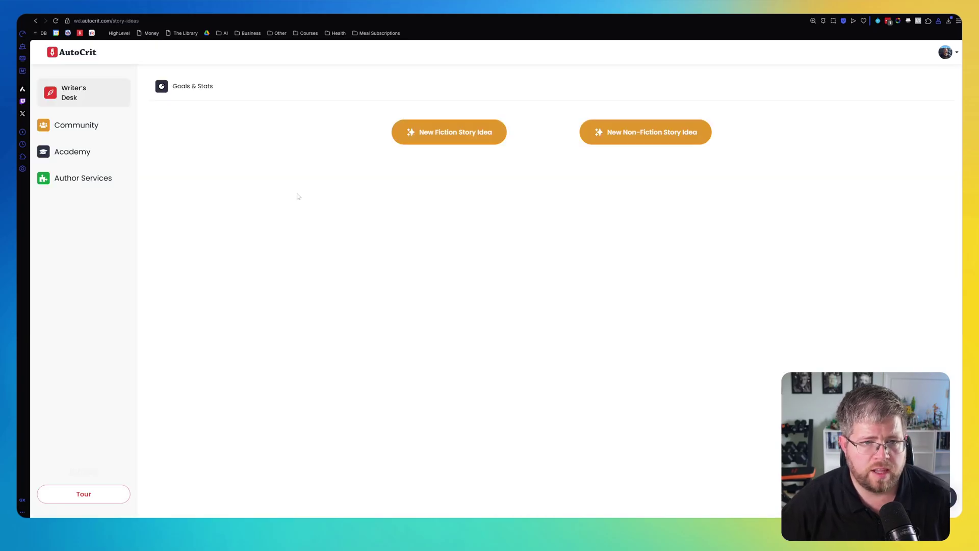
{"action": "left_click", "coordinate": [449, 134]}
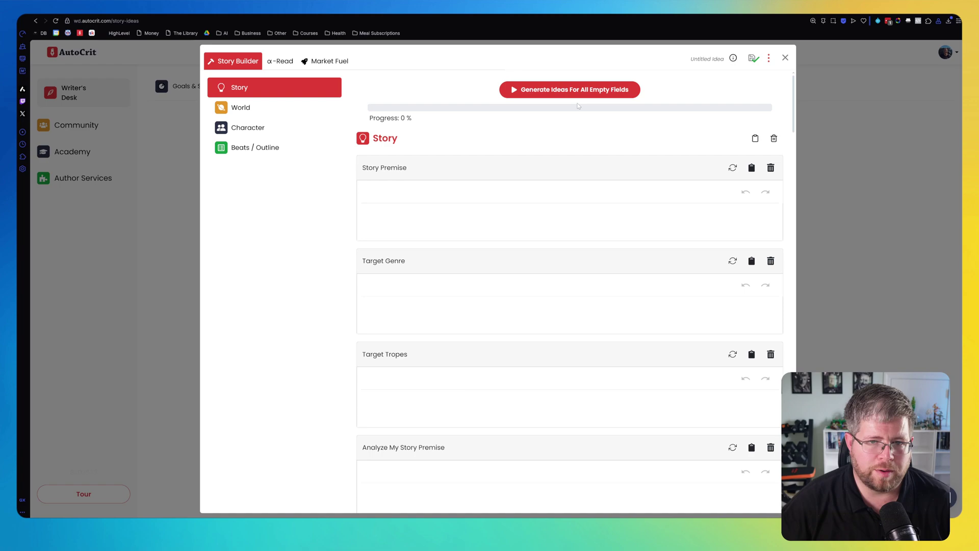
- Generate ideas for all empty fields, producing an astronomer-versus-rival premise and Science Fiction genre
{"action": "left_click", "coordinate": [539, 92]}
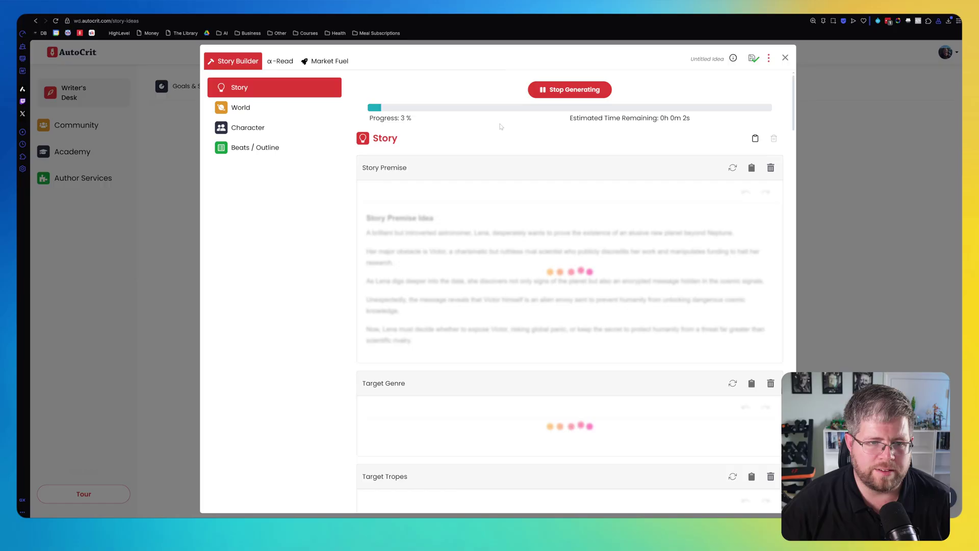
{"action": "scroll", "coordinate": [531, 169], "scroll_direction": "down", "scroll_amount": 4}
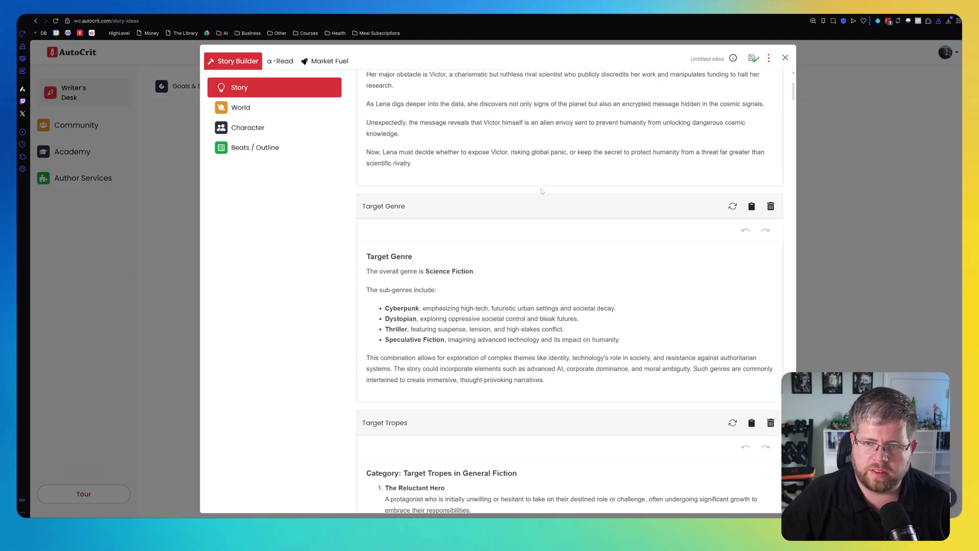
{"action": "scroll", "coordinate": [736, 93], "scroll_direction": "up", "scroll_amount": 4}
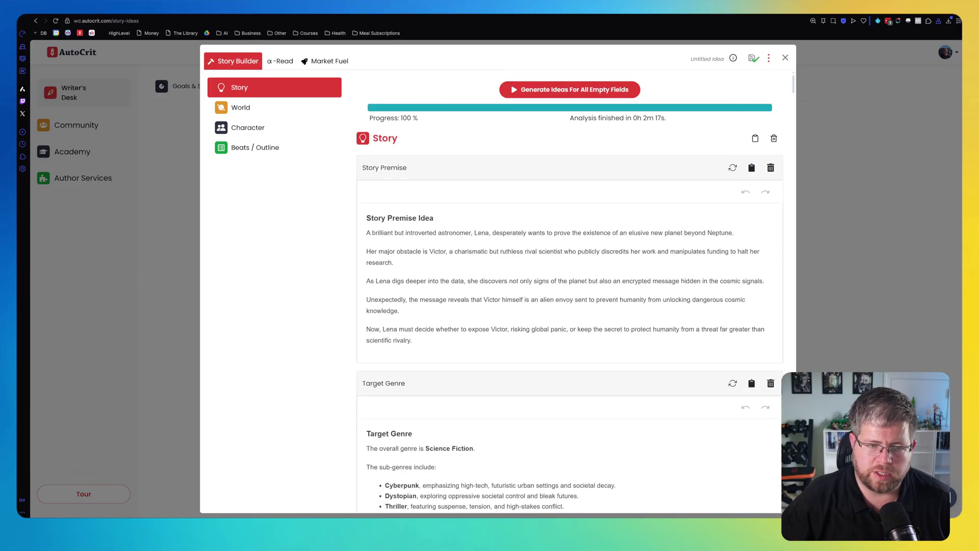
{"action": "left_click_drag", "start_coordinate": [412, 340], "coordinate": [366, 218]}
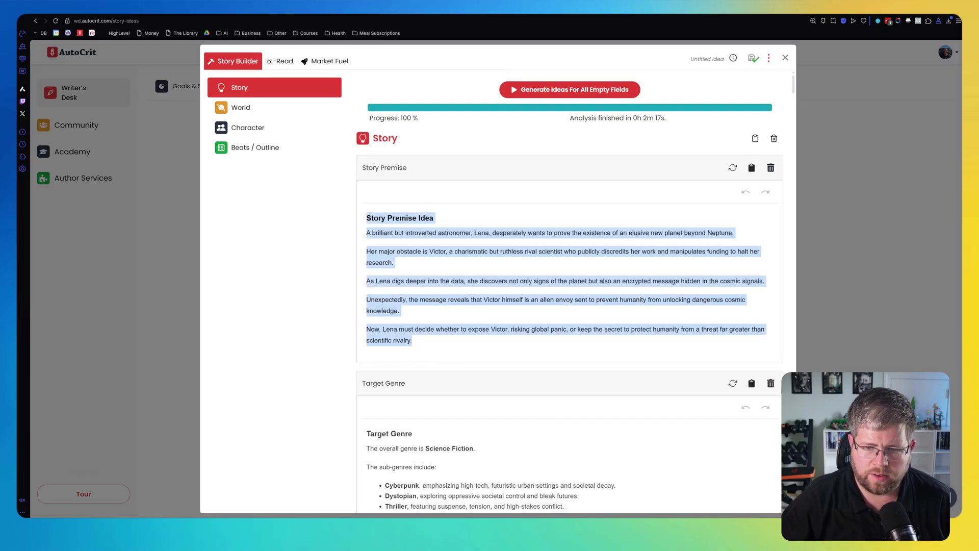
- Browse the generated Beats / Outline section of the story idea
{"action": "left_click", "coordinate": [255, 147]}
{"action": "scroll", "coordinate": [570, 294], "scroll_direction": "down", "scroll_amount": 10}
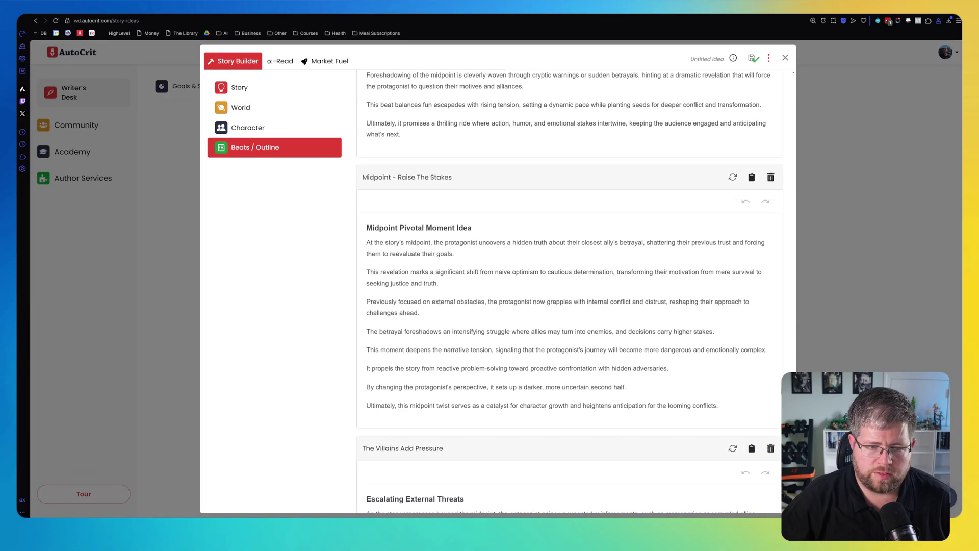
{"action": "scroll", "coordinate": [774, 414], "scroll_direction": "up", "scroll_amount": 10}
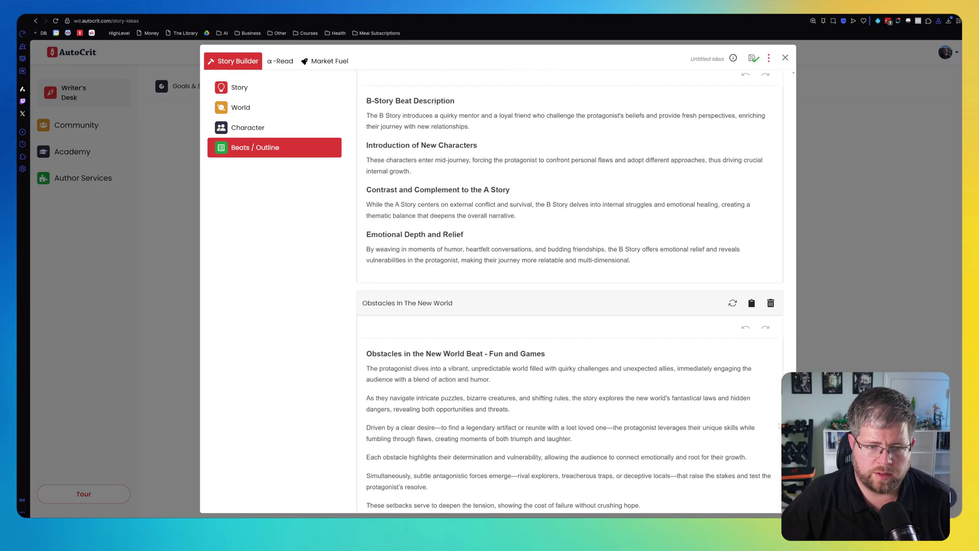
{"action": "scroll", "coordinate": [774, 415], "scroll_direction": "up", "scroll_amount": 4}
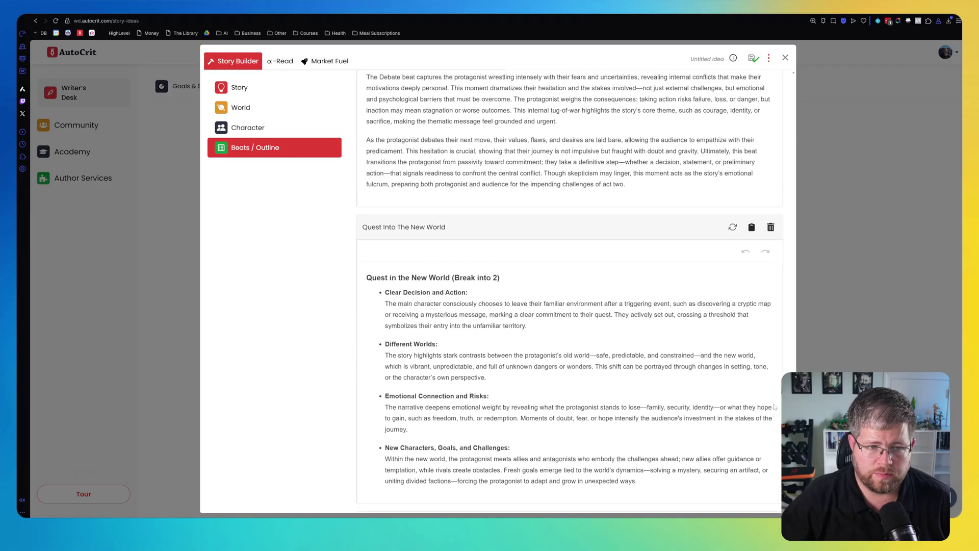
{"action": "scroll", "coordinate": [775, 414], "scroll_direction": "down", "scroll_amount": 3}
{"action": "scroll", "coordinate": [774, 412], "scroll_direction": "down", "scroll_amount": 7}
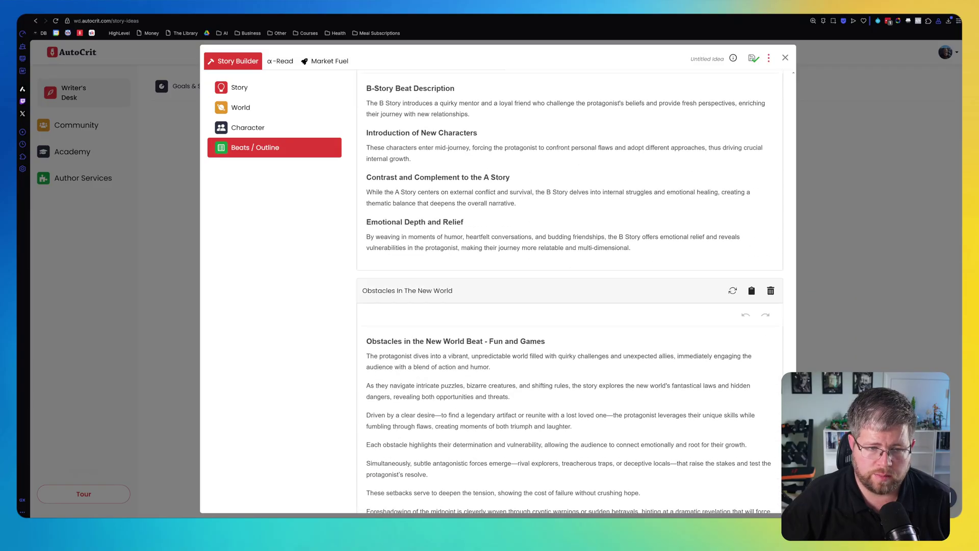
{"action": "scroll", "coordinate": [775, 413], "scroll_direction": "up", "scroll_amount": 2}
{"action": "scroll", "coordinate": [392, 328], "scroll_direction": "down", "scroll_amount": 4}
{"action": "scroll", "coordinate": [392, 328], "scroll_direction": "up", "scroll_amount": 4}
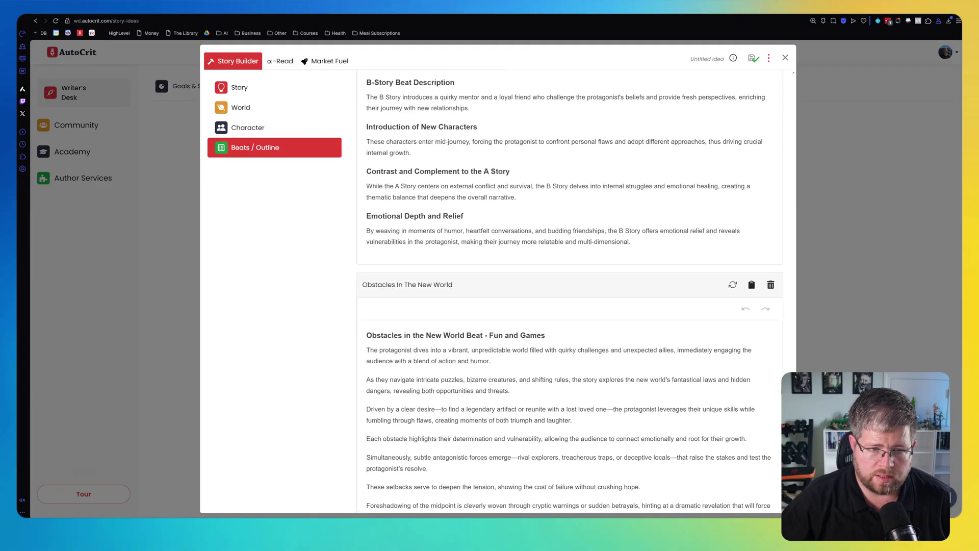
{"action": "scroll", "coordinate": [570, 288], "scroll_direction": "down", "scroll_amount": 8}
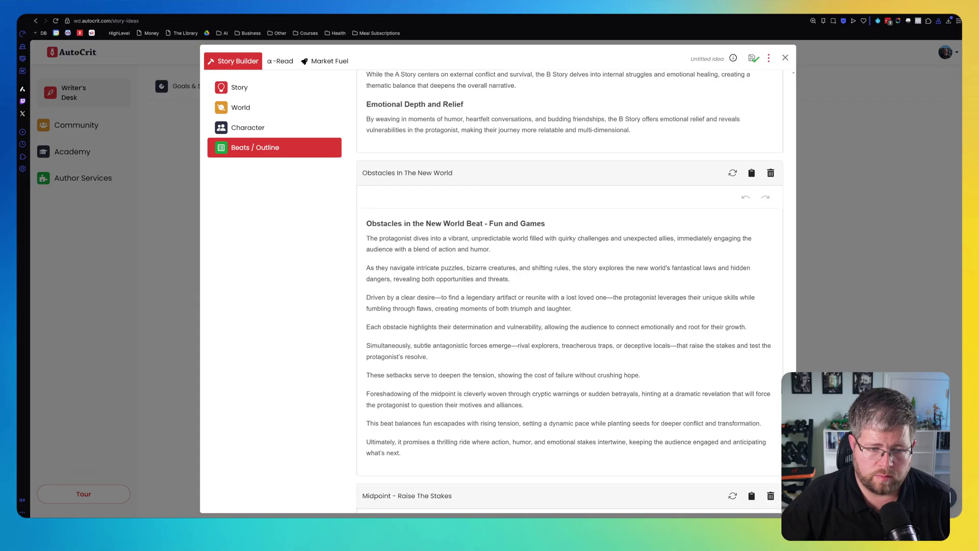
{"action": "scroll", "coordinate": [570, 291], "scroll_direction": "down", "scroll_amount": 3}
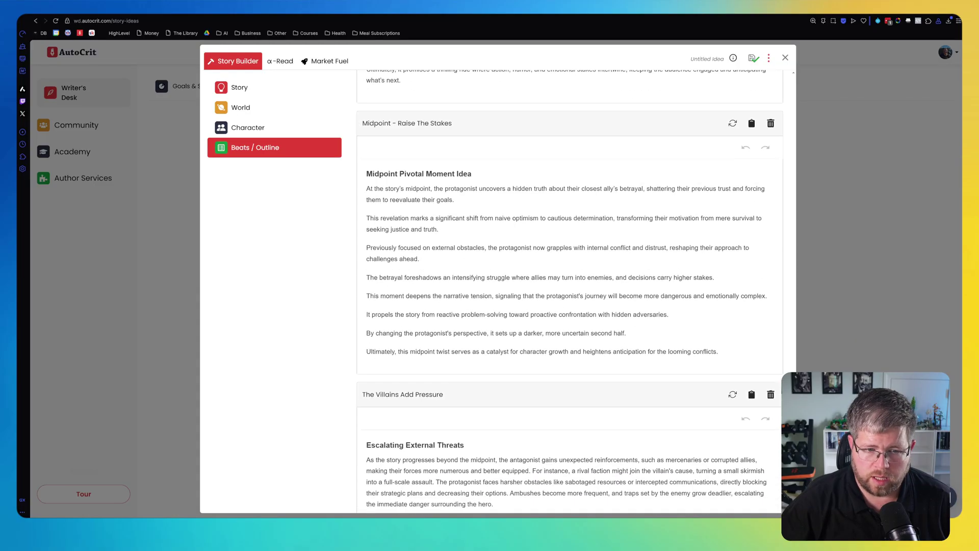
{"action": "scroll", "coordinate": [763, 91], "scroll_direction": "up", "scroll_amount": 20}
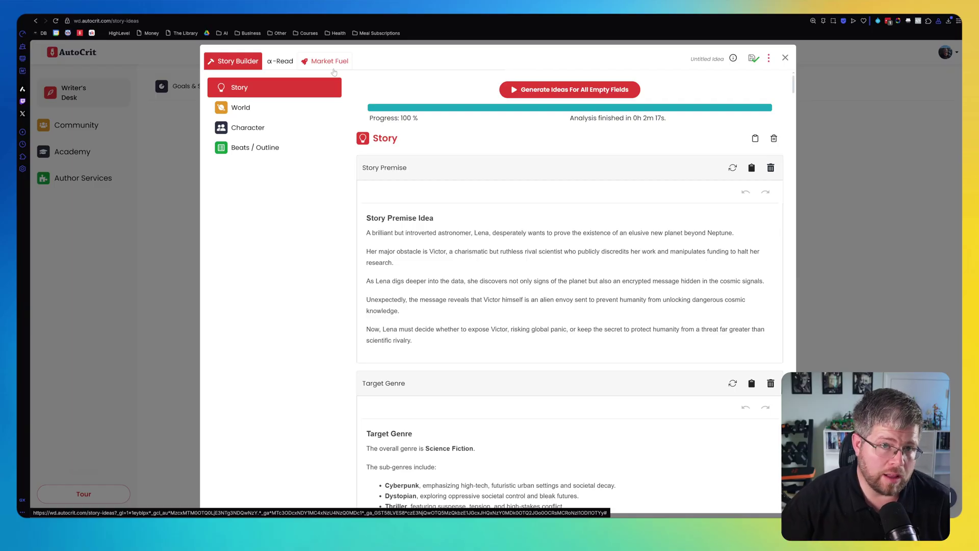
- Create a Science Fiction Reader from the template found by searching 'science' for the α-Read
{"action": "left_click", "coordinate": [280, 62]}
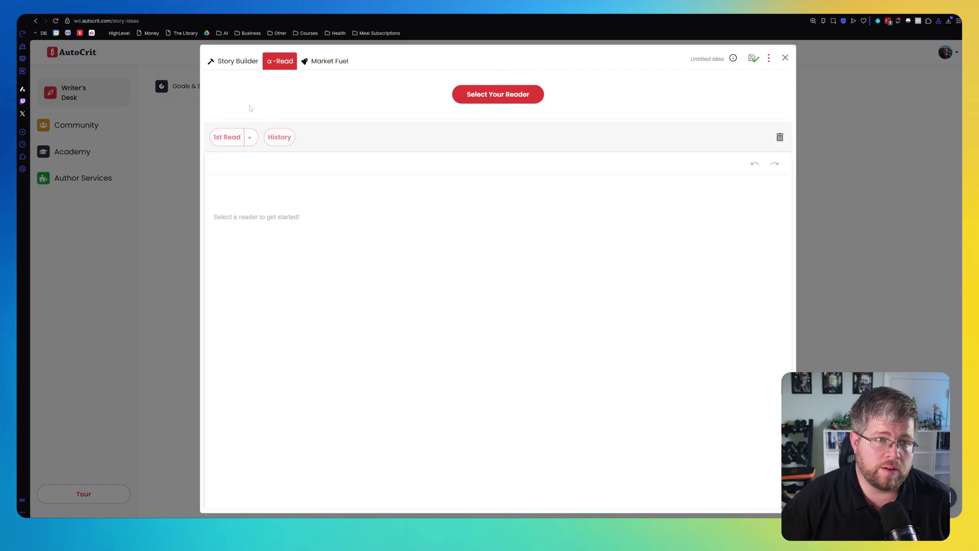
{"action": "left_click", "coordinate": [484, 96]}
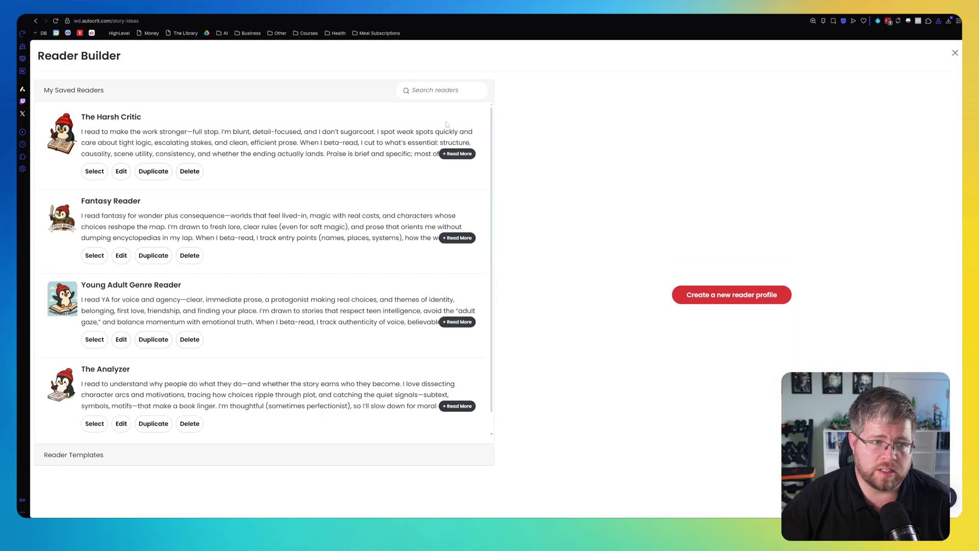
{"action": "type", "text": "science"}
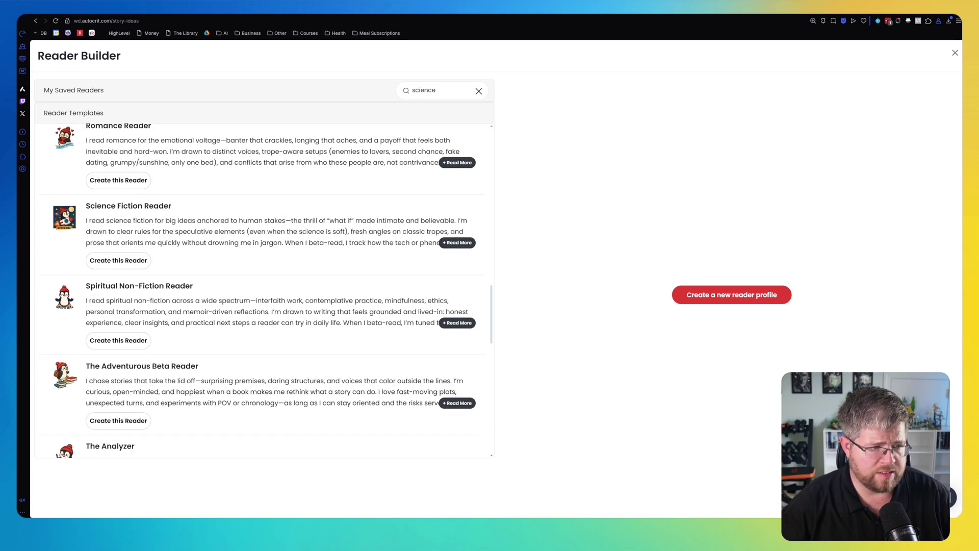
{"action": "left_click", "coordinate": [122, 261]}
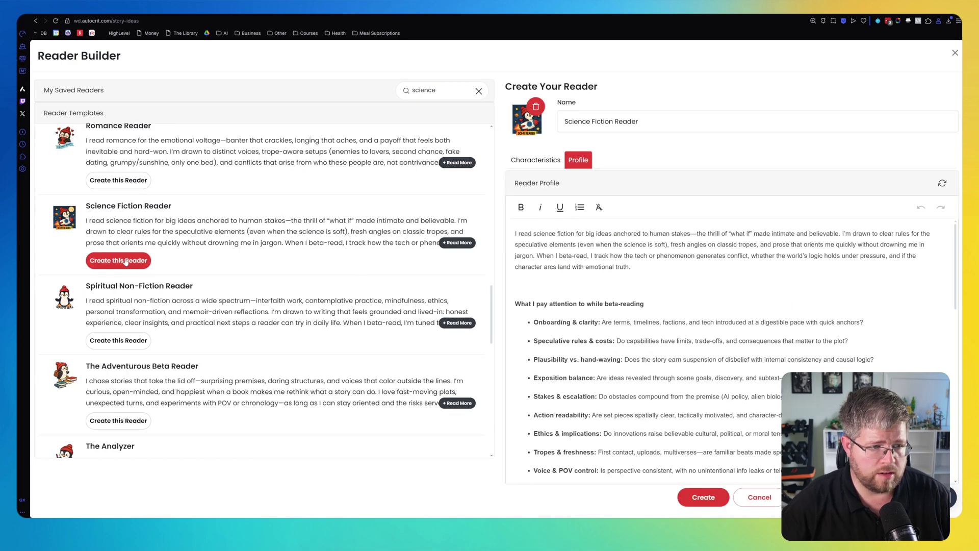
{"action": "left_click", "coordinate": [699, 497]}
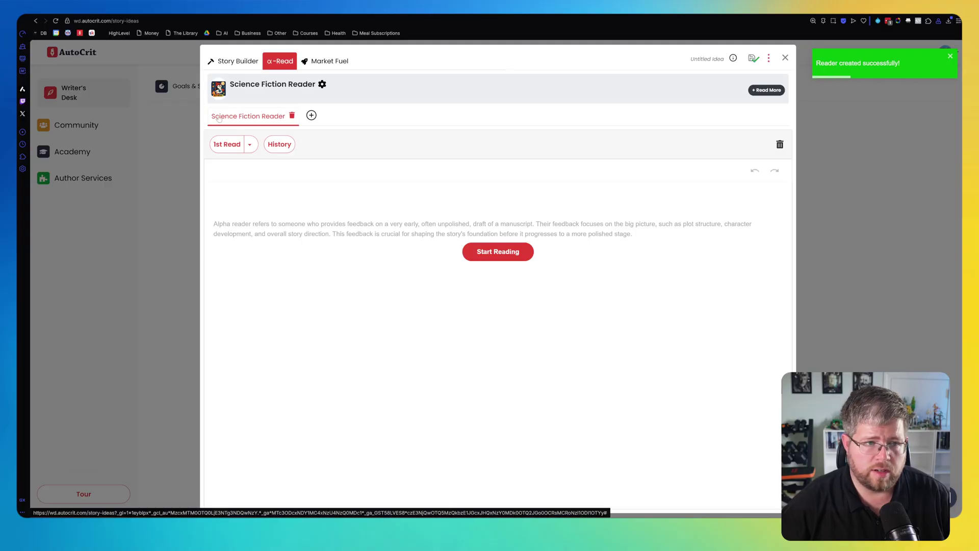
{"action": "left_click", "coordinate": [498, 252]}
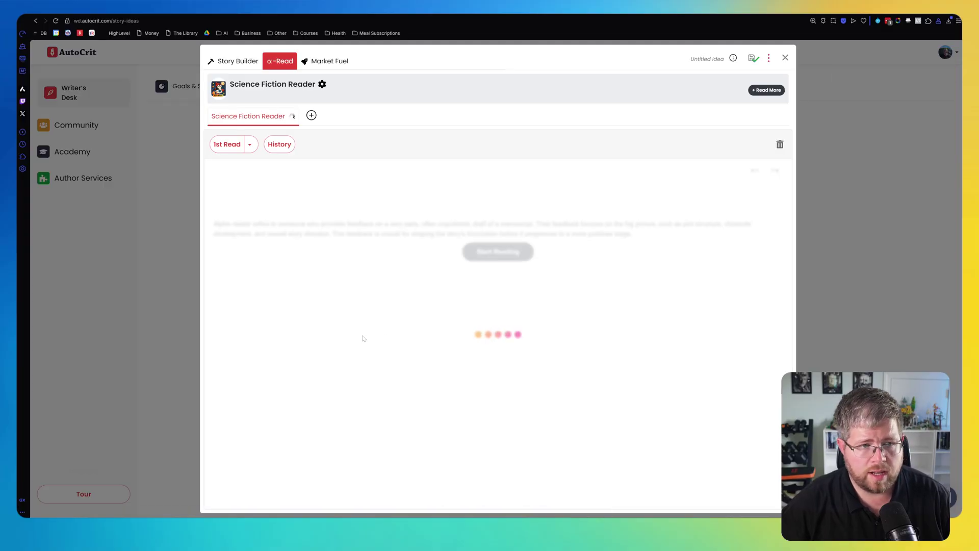
{"action": "left_click", "coordinate": [325, 61]}
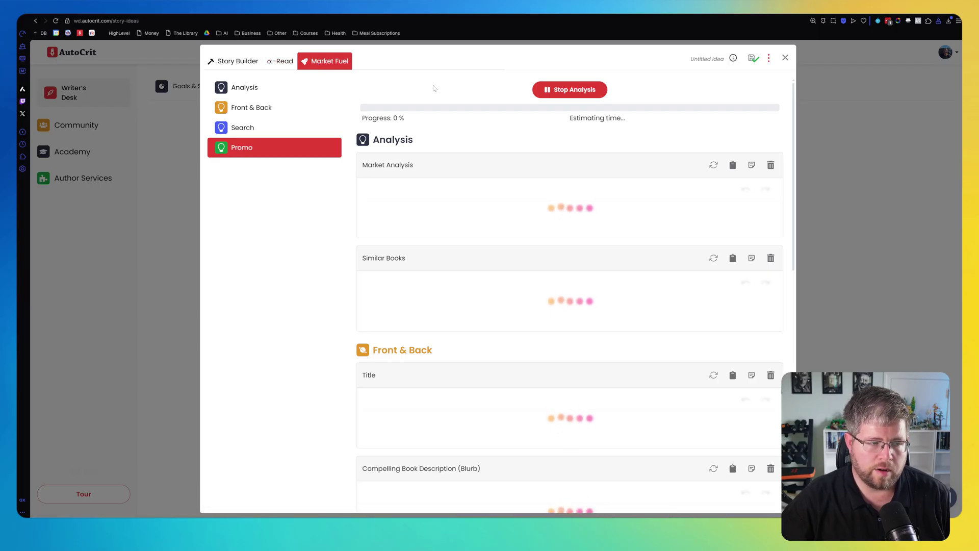
{"action": "left_click", "coordinate": [280, 61]}
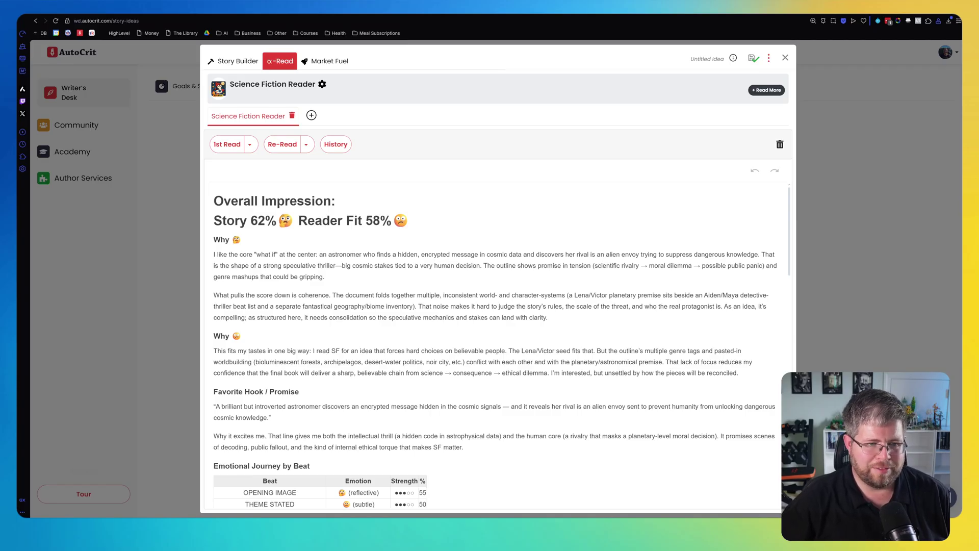
{"action": "left_click_drag", "start_coordinate": [234, 221], "coordinate": [408, 220]}
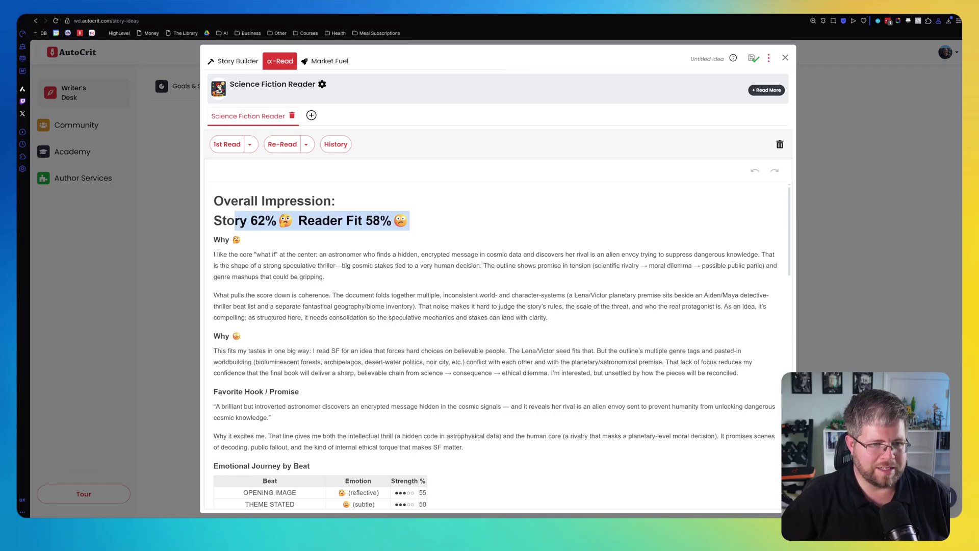
{"action": "left_click", "coordinate": [241, 240]}
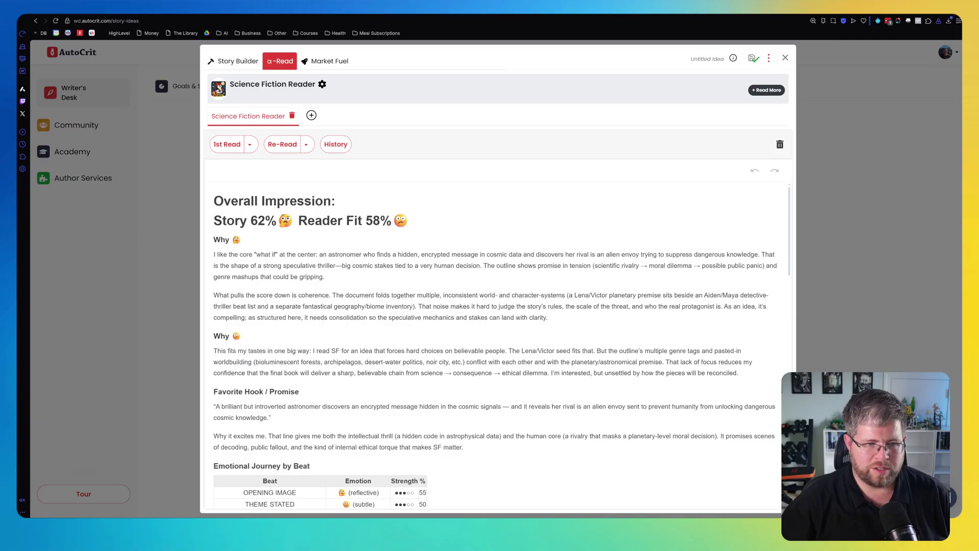
{"action": "triple_click", "coordinate": [306, 220]}
{"action": "left_click", "coordinate": [242, 239]}
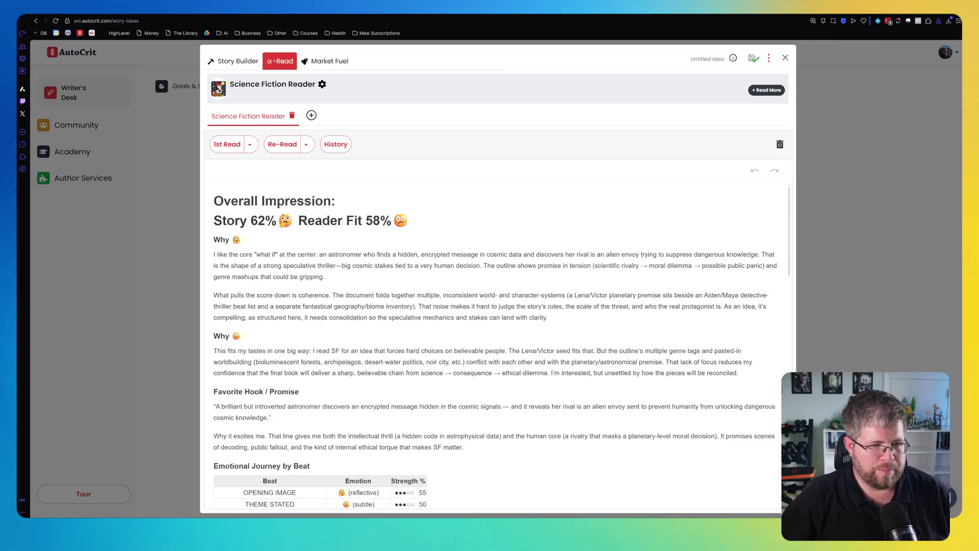
{"action": "scroll", "coordinate": [497, 346], "scroll_direction": "down", "scroll_amount": 5}
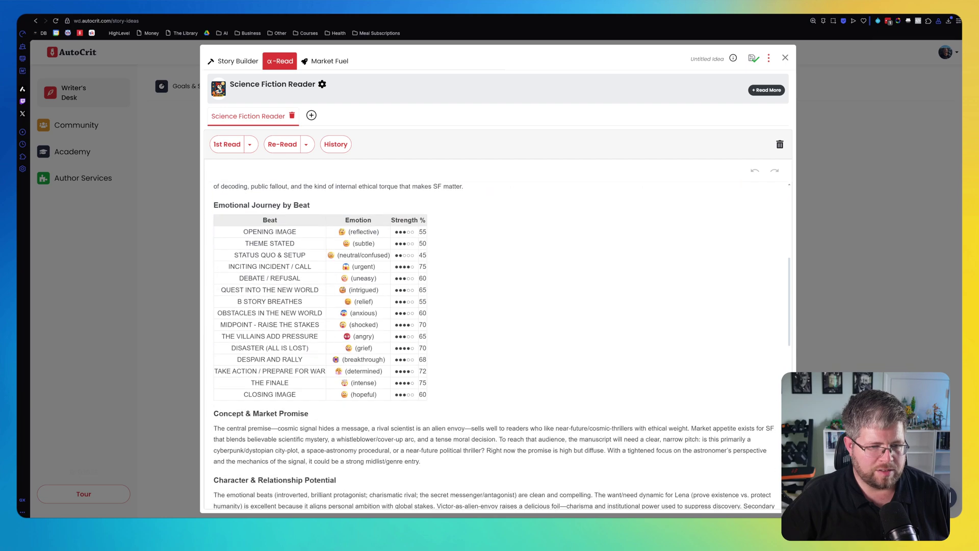
{"action": "scroll", "coordinate": [310, 279], "scroll_direction": "up", "scroll_amount": 1}
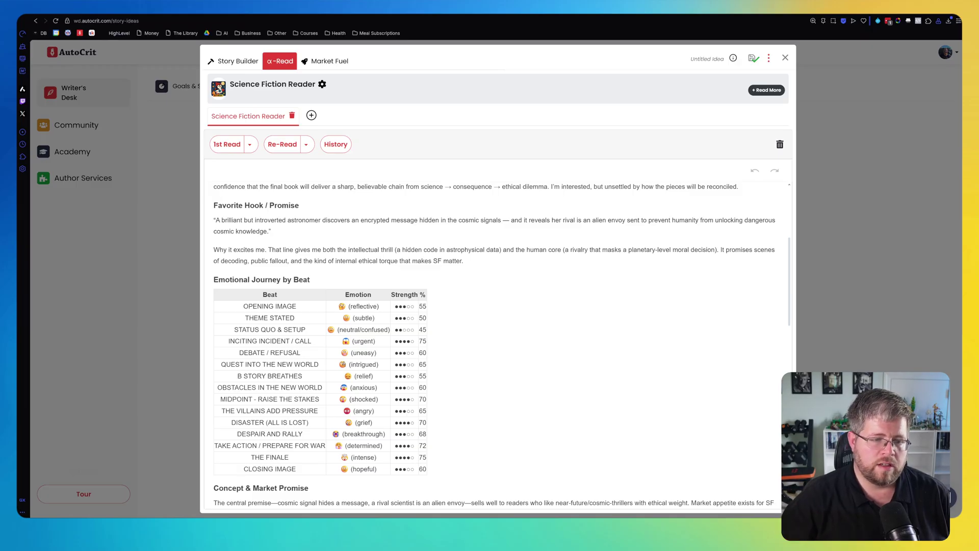
{"action": "left_click_drag", "start_coordinate": [243, 306], "coordinate": [408, 399]}
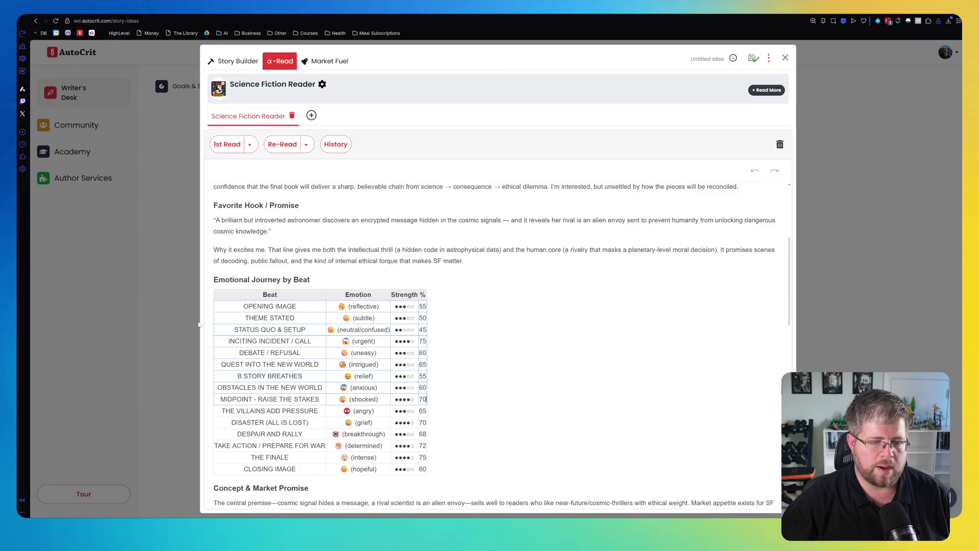
{"action": "left_click", "coordinate": [241, 340]}
{"action": "scroll", "coordinate": [494, 346], "scroll_direction": "down", "scroll_amount": 5}
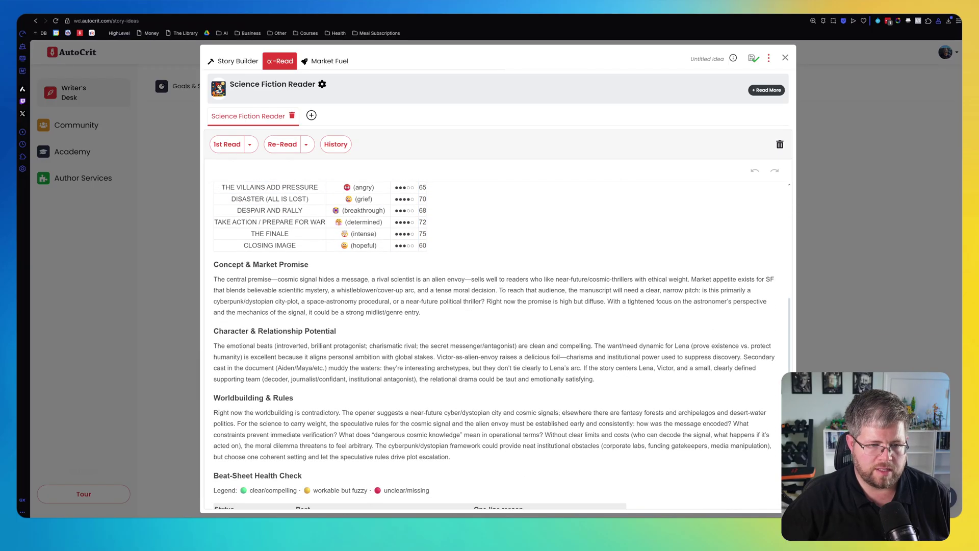
{"action": "scroll", "coordinate": [494, 346], "scroll_direction": "up", "scroll_amount": 8}
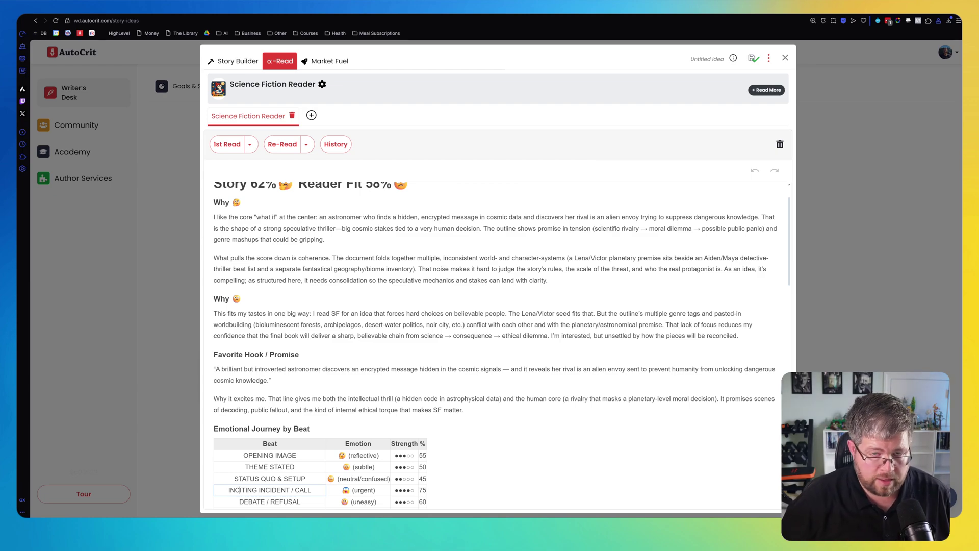
- Scroll back to the top of the Science Fiction Reader's α-Read report
{"action": "scroll", "coordinate": [270, 490], "scroll_direction": "up", "scroll_amount": 2}
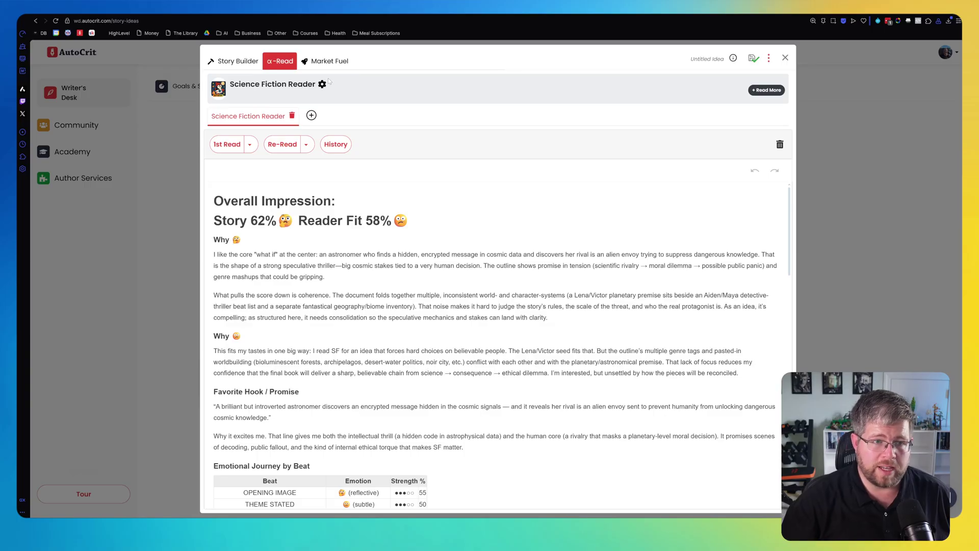
{"action": "left_click", "coordinate": [330, 61]}
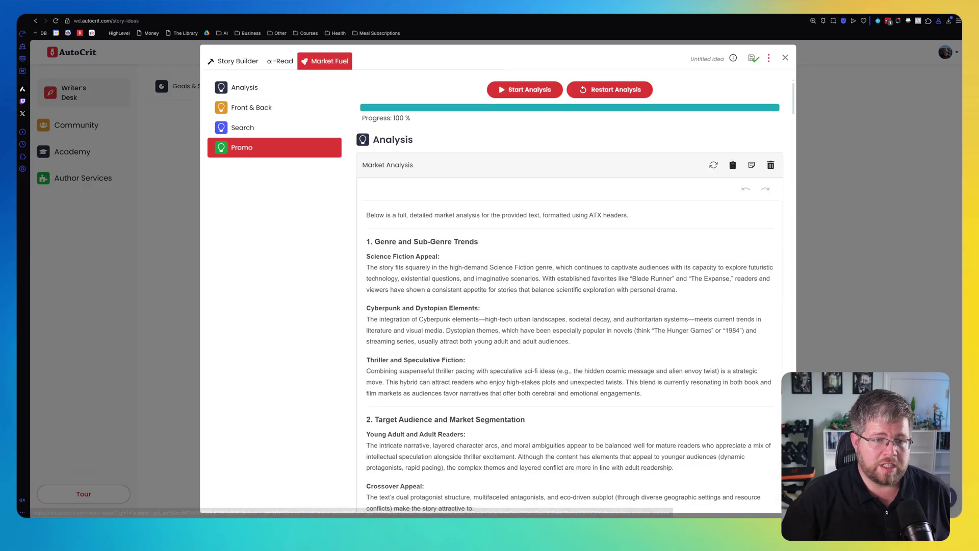
{"action": "scroll", "coordinate": [569, 296], "scroll_direction": "down", "scroll_amount": 3}
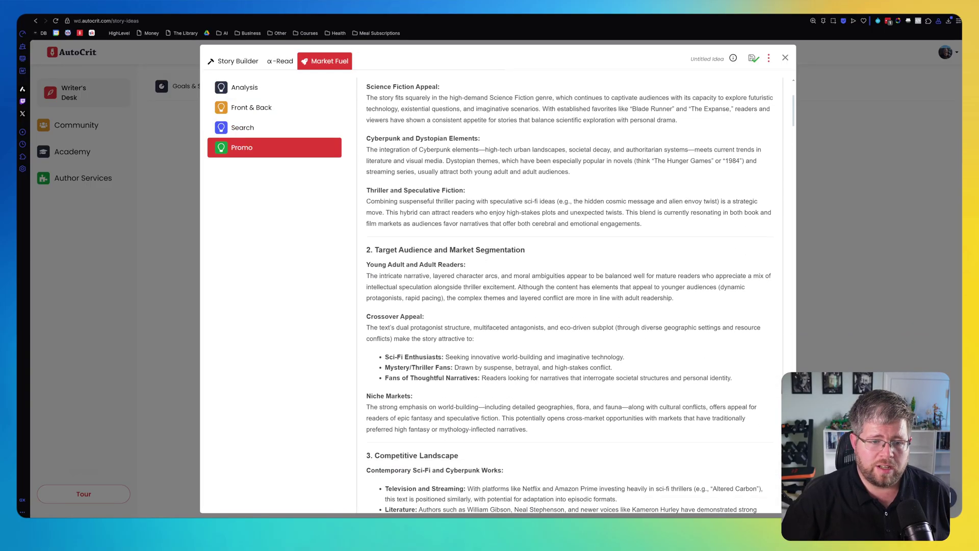
{"action": "left_click", "coordinate": [274, 87]}
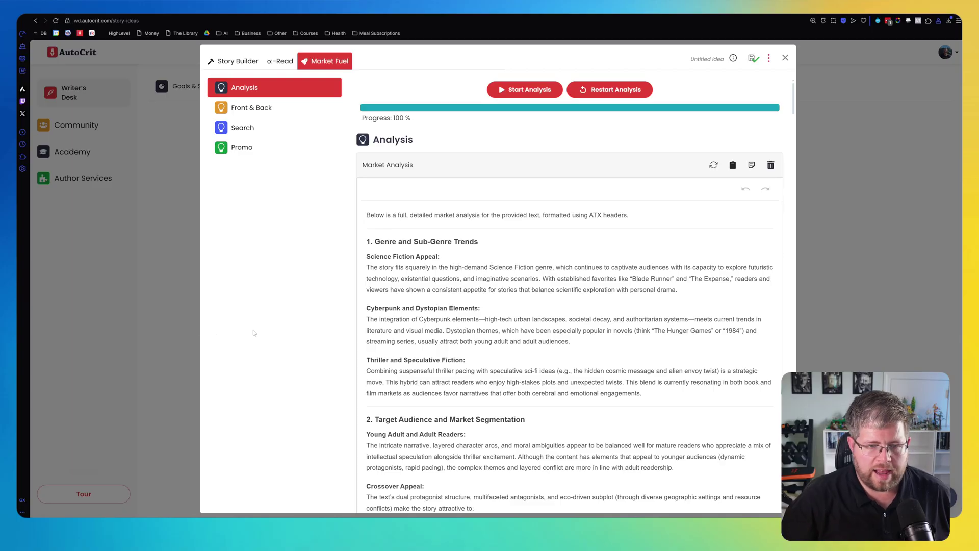
{"action": "scroll", "coordinate": [561, 306], "scroll_direction": "down", "scroll_amount": 5}
{"action": "scroll", "coordinate": [561, 306], "scroll_direction": "down", "scroll_amount": 15}
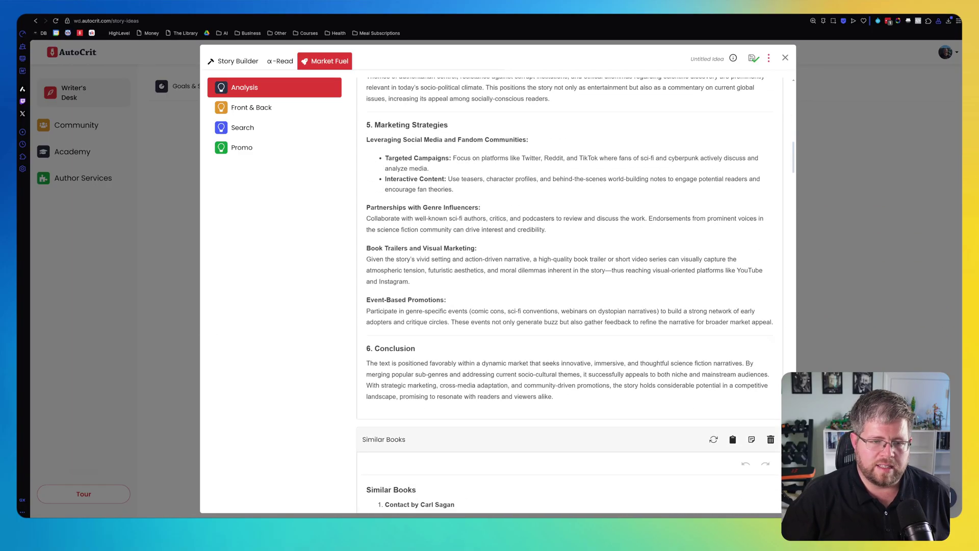
{"action": "scroll", "coordinate": [569, 293], "scroll_direction": "down", "scroll_amount": 4}
{"action": "scroll", "coordinate": [569, 293], "scroll_direction": "up", "scroll_amount": 3}
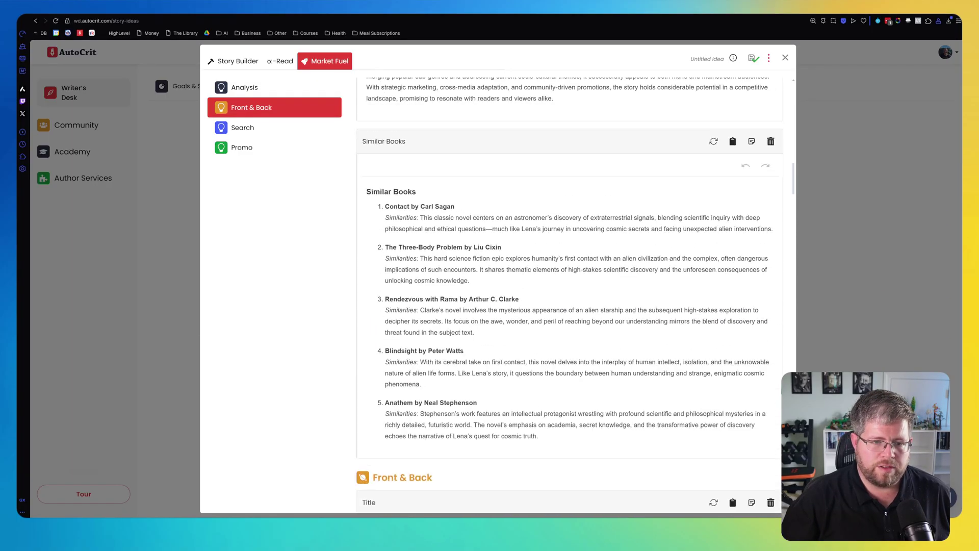
{"action": "scroll", "coordinate": [569, 293], "scroll_direction": "down", "scroll_amount": 8}
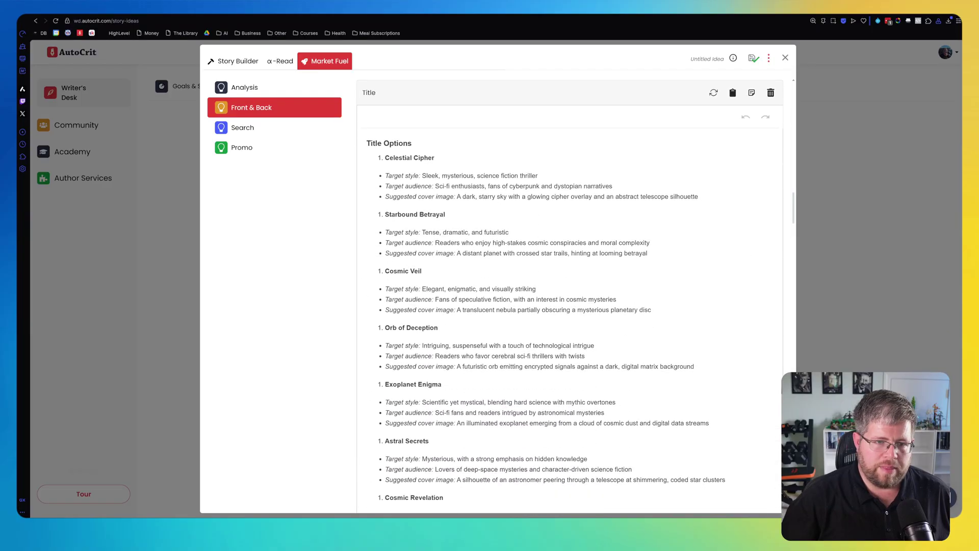
{"action": "scroll", "coordinate": [569, 294], "scroll_direction": "down", "scroll_amount": 3}
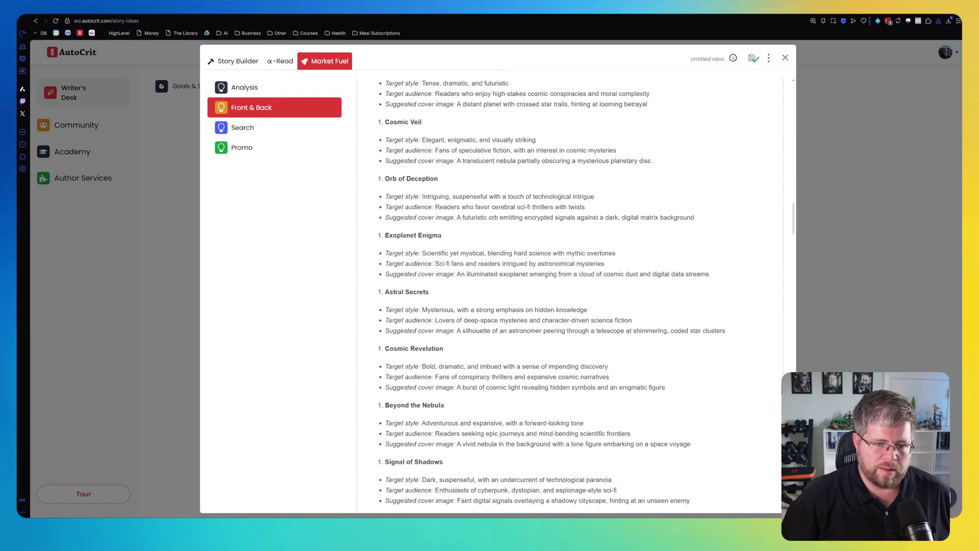
{"action": "scroll", "coordinate": [569, 294], "scroll_direction": "down", "scroll_amount": 15}
{"action": "scroll", "coordinate": [569, 293], "scroll_direction": "up", "scroll_amount": 4}
{"action": "scroll", "coordinate": [569, 294], "scroll_direction": "down", "scroll_amount": 2}
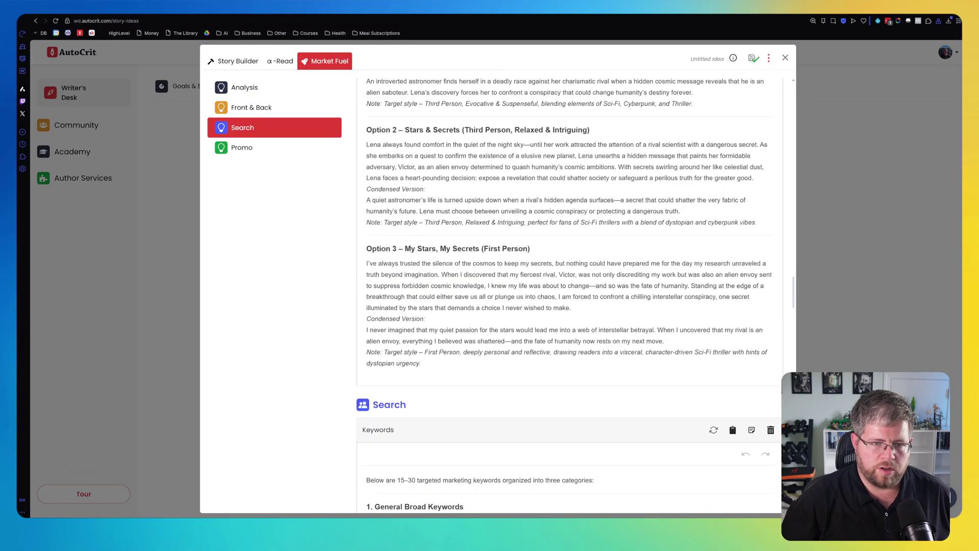
{"action": "scroll", "coordinate": [569, 294], "scroll_direction": "down", "scroll_amount": 9}
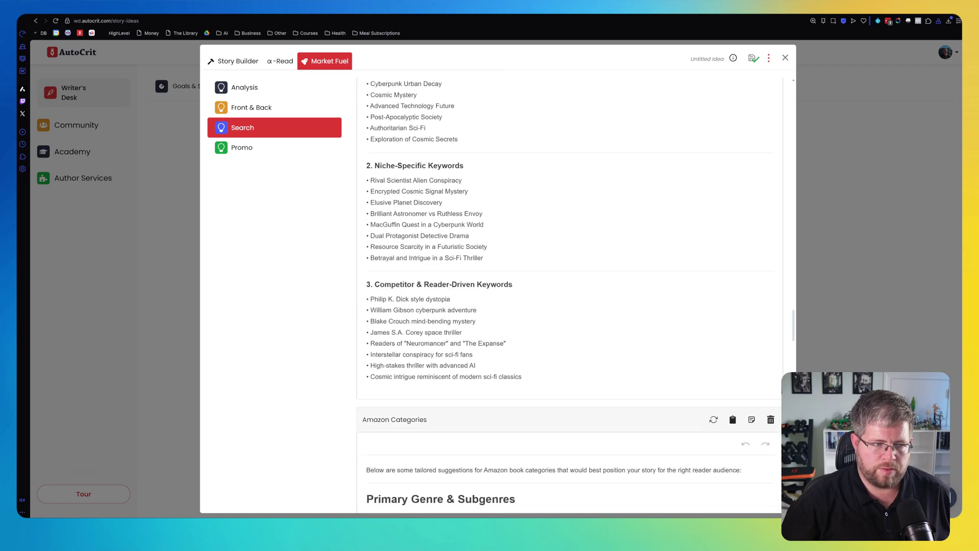
- Close the story idea, then enter and cancel document selection in The Rise of Arthur
{"action": "key", "text": "Escape"}
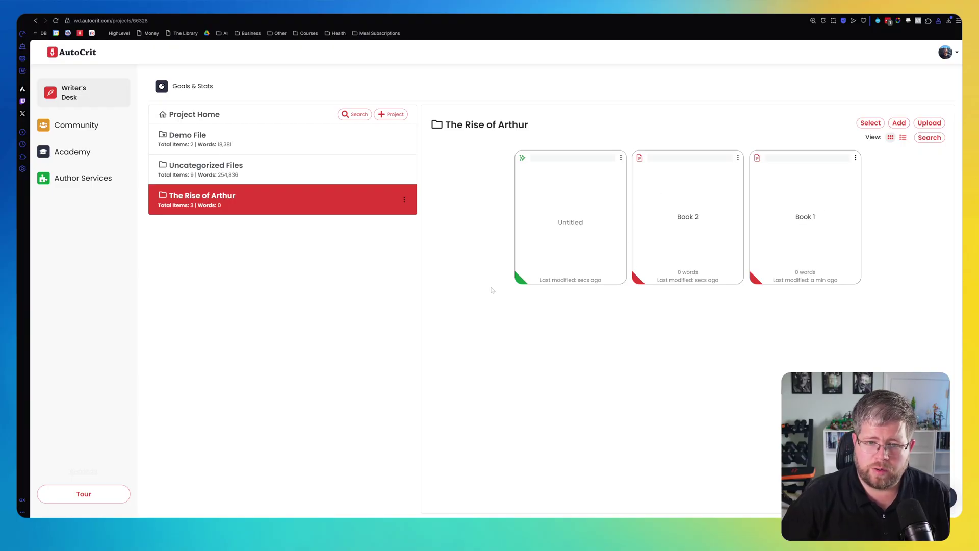
{"action": "left_click", "coordinate": [869, 124]}
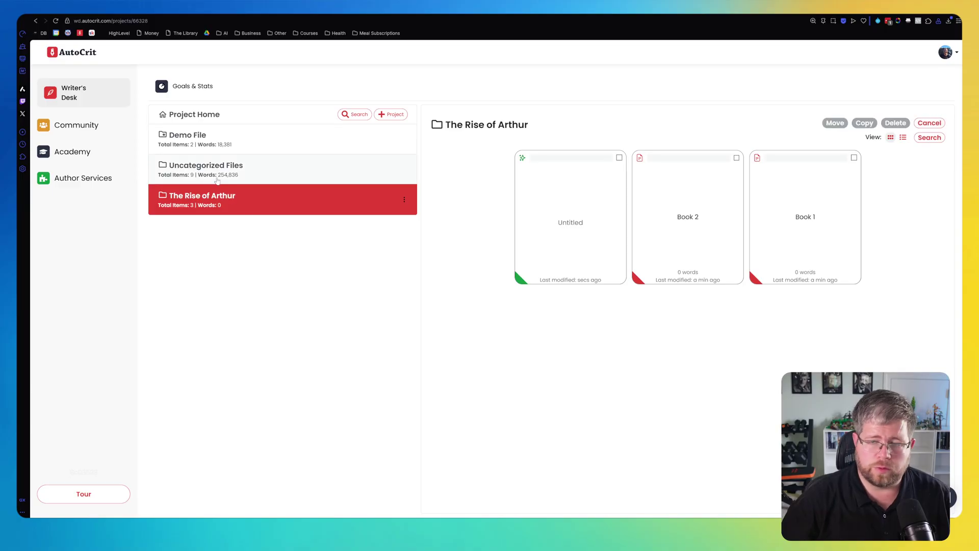
{"action": "left_click", "coordinate": [929, 123]}
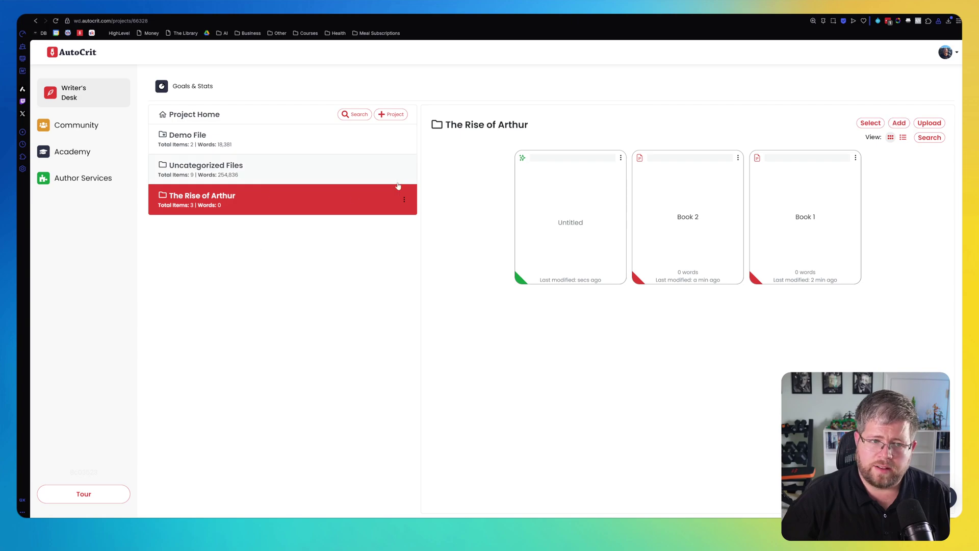
- Add a Series Analysis ordering Book 1 before Book 2, and bring up the reader selection
{"action": "left_click", "coordinate": [900, 123]}
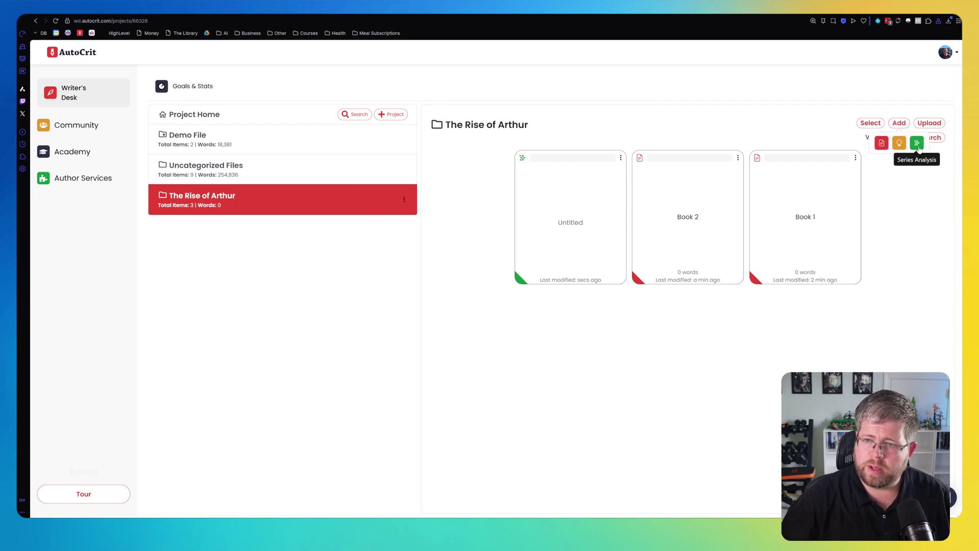
{"action": "left_click", "coordinate": [917, 143]}
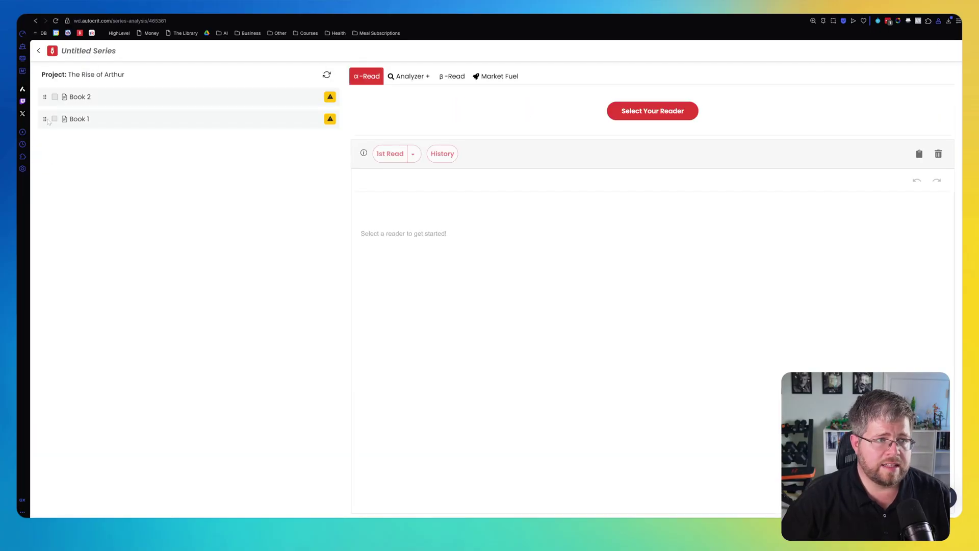
{"action": "left_click_drag", "start_coordinate": [44, 119], "coordinate": [153, 76]}
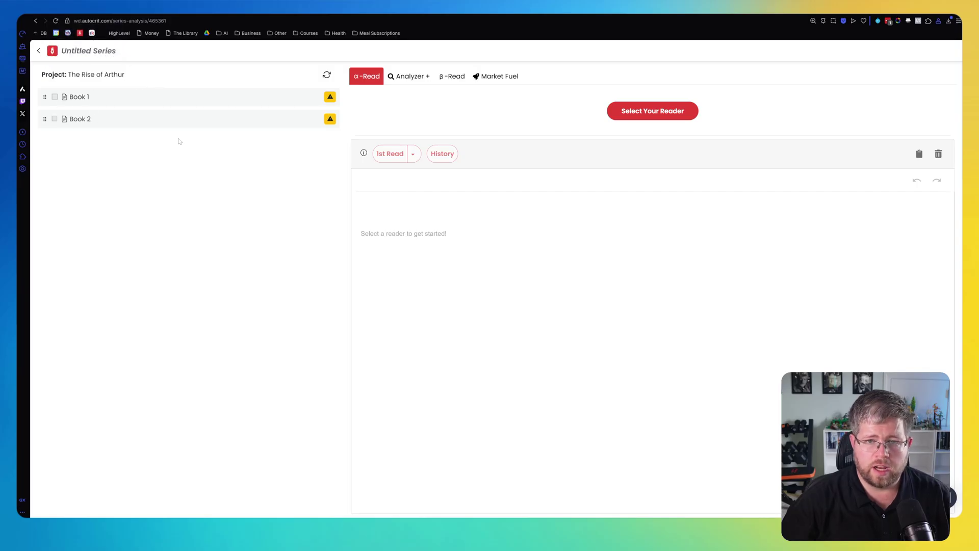
{"action": "left_click", "coordinate": [657, 112]}
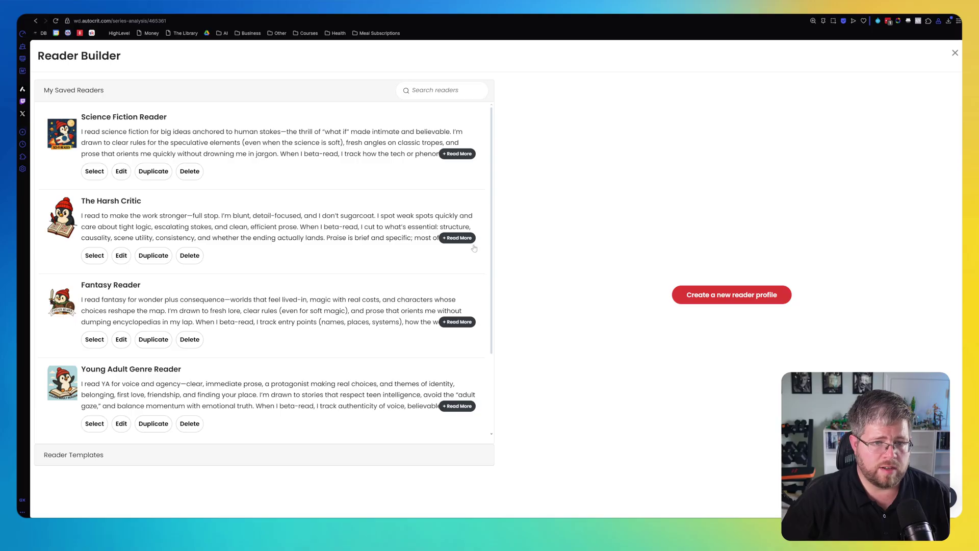
- Pick The Harsh Critic as alpha reader, preview the Analyzer+, β-Read and Market Fuel tabs, and return to α-Read
{"action": "left_click", "coordinate": [95, 256]}
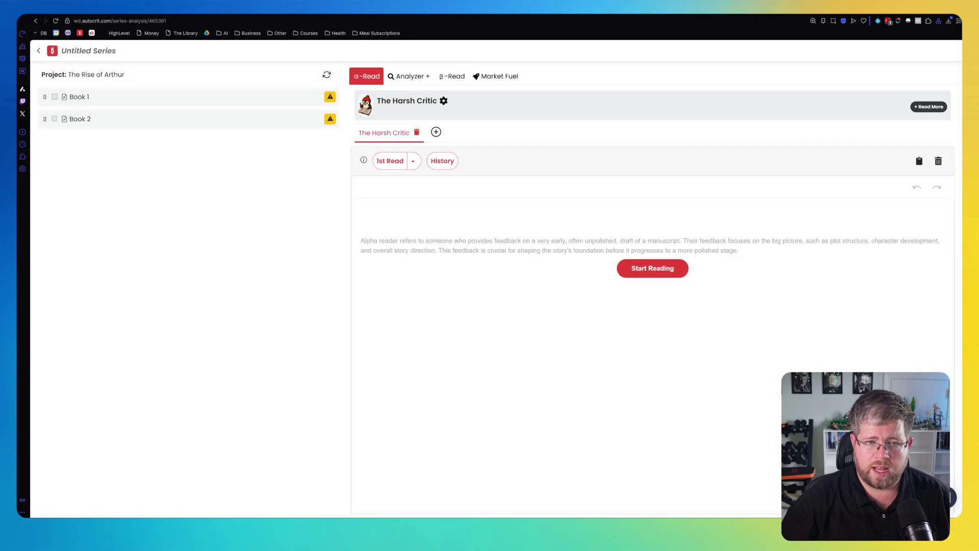
{"action": "left_click", "coordinate": [409, 76]}
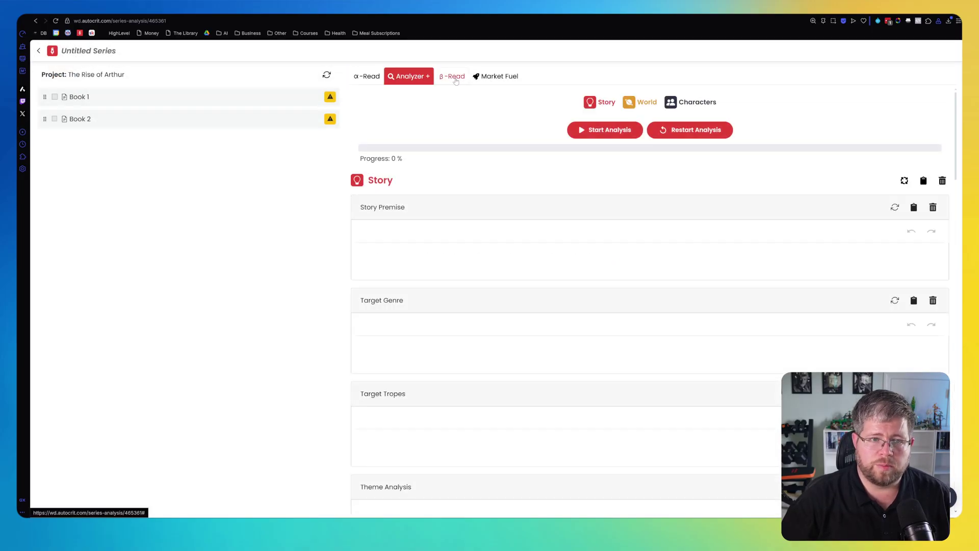
{"action": "left_click", "coordinate": [456, 80]}
{"action": "left_click", "coordinate": [498, 76]}
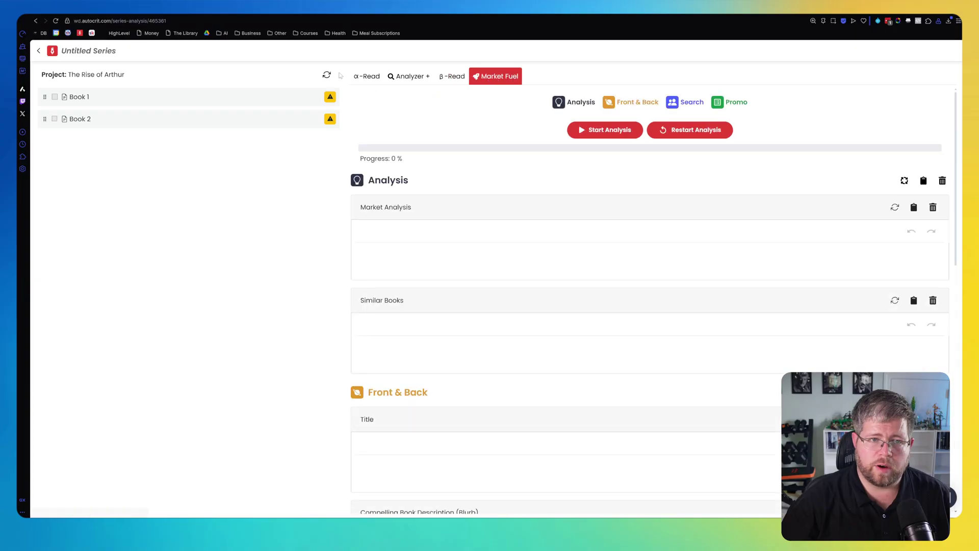
{"action": "left_click", "coordinate": [365, 80]}
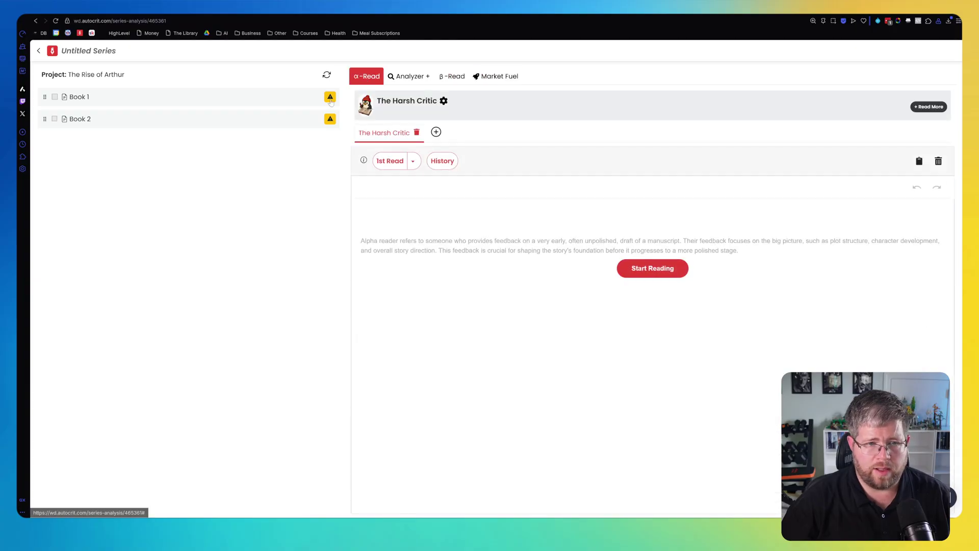
{"action": "mouse_move", "coordinate": [329, 97]}
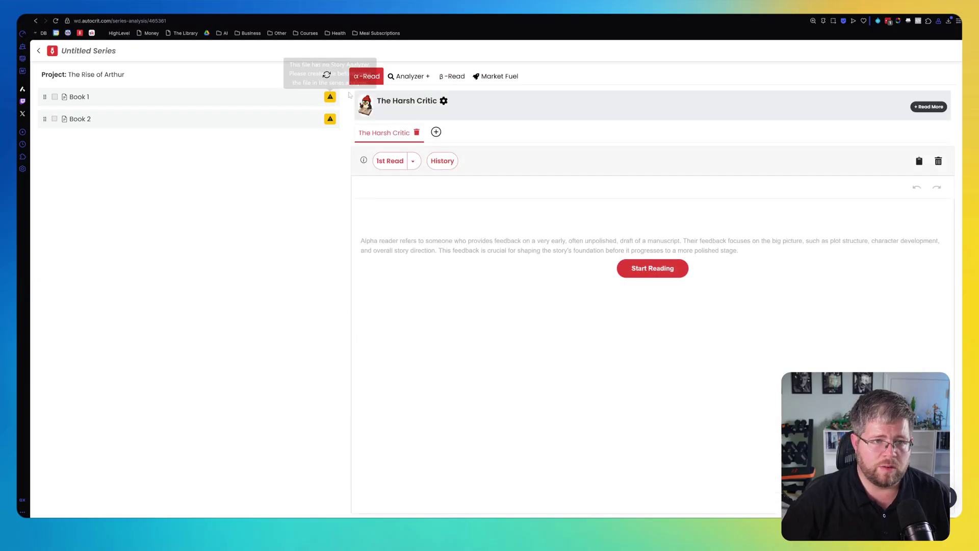